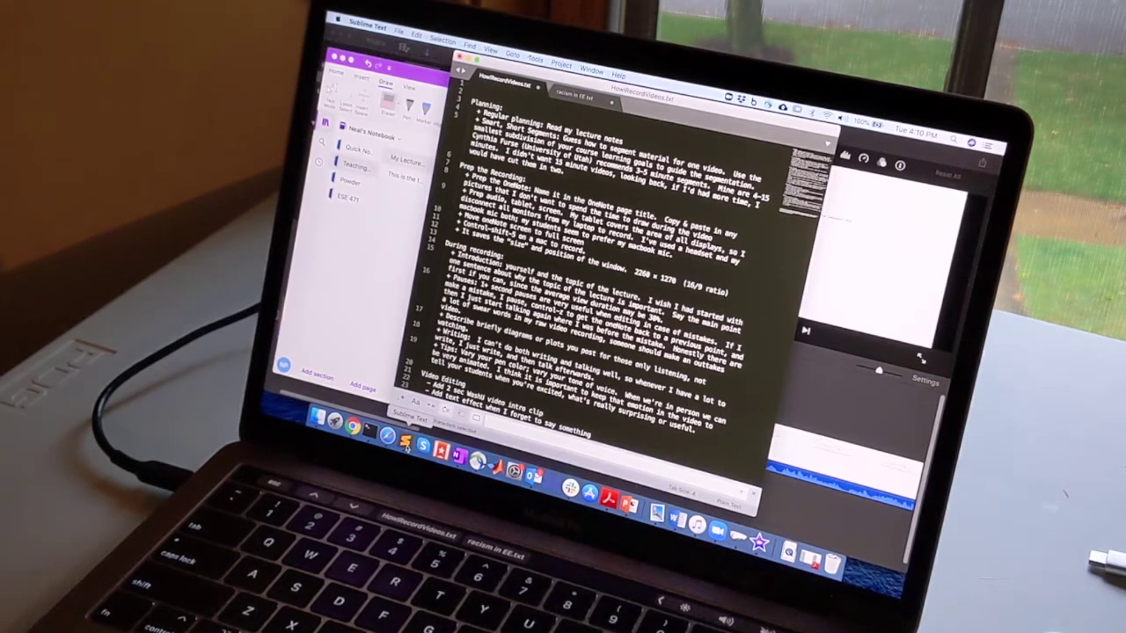
Glance at OneNote's Insert menu, then copy the citation text from the Sublime notes file
{"action": "left_click", "coordinate": [458, 452]}
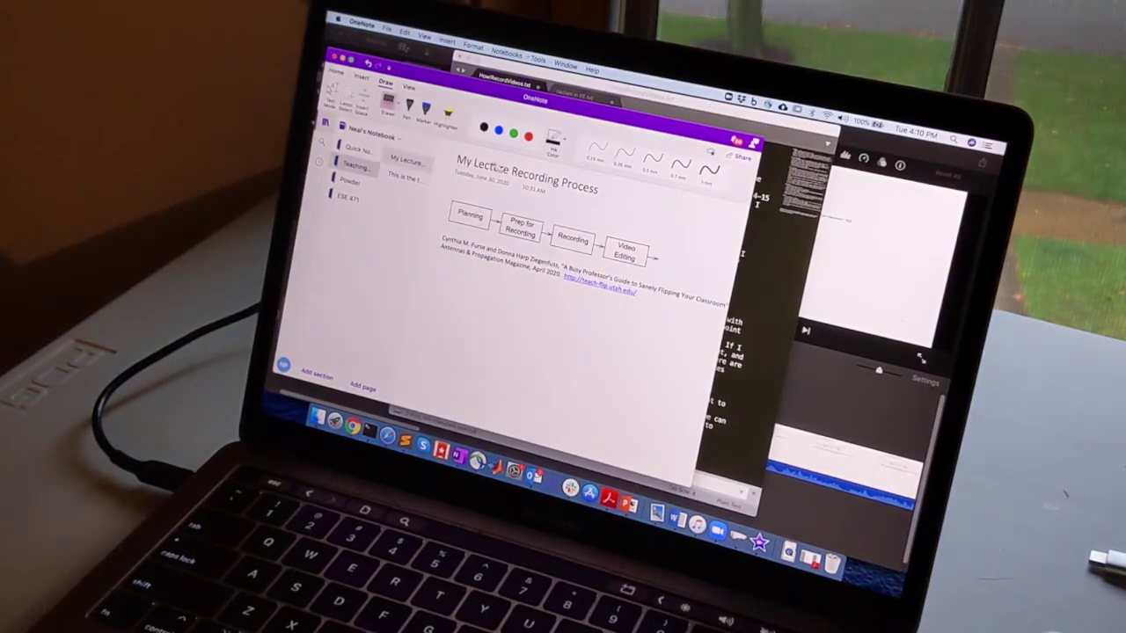
{"action": "left_click", "coordinate": [446, 41]}
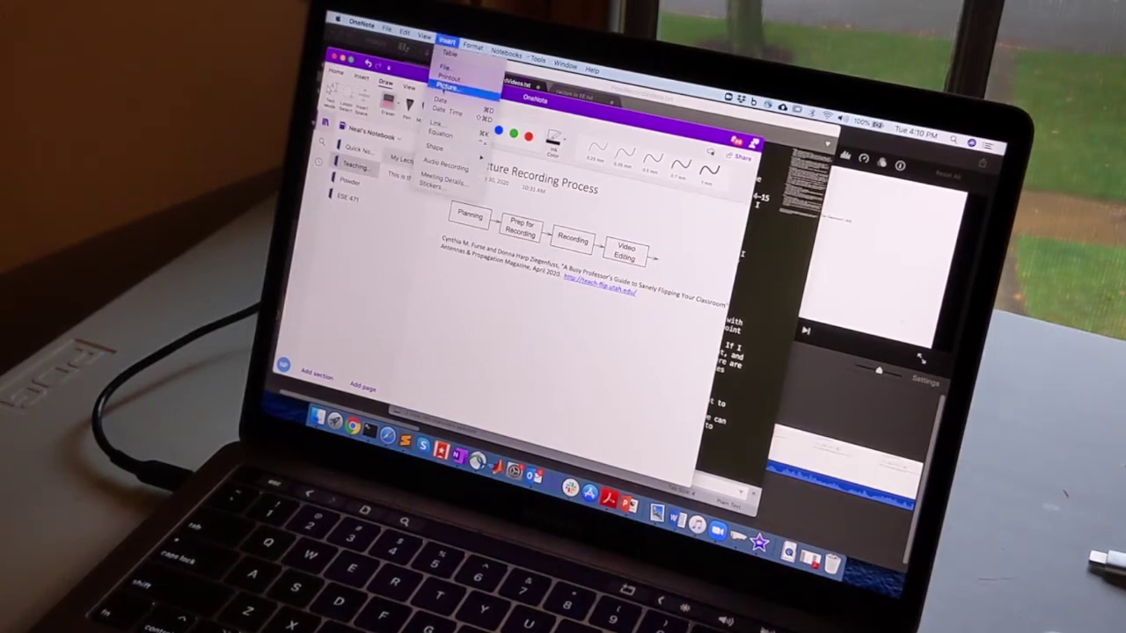
{"action": "left_click", "coordinate": [743, 308]}
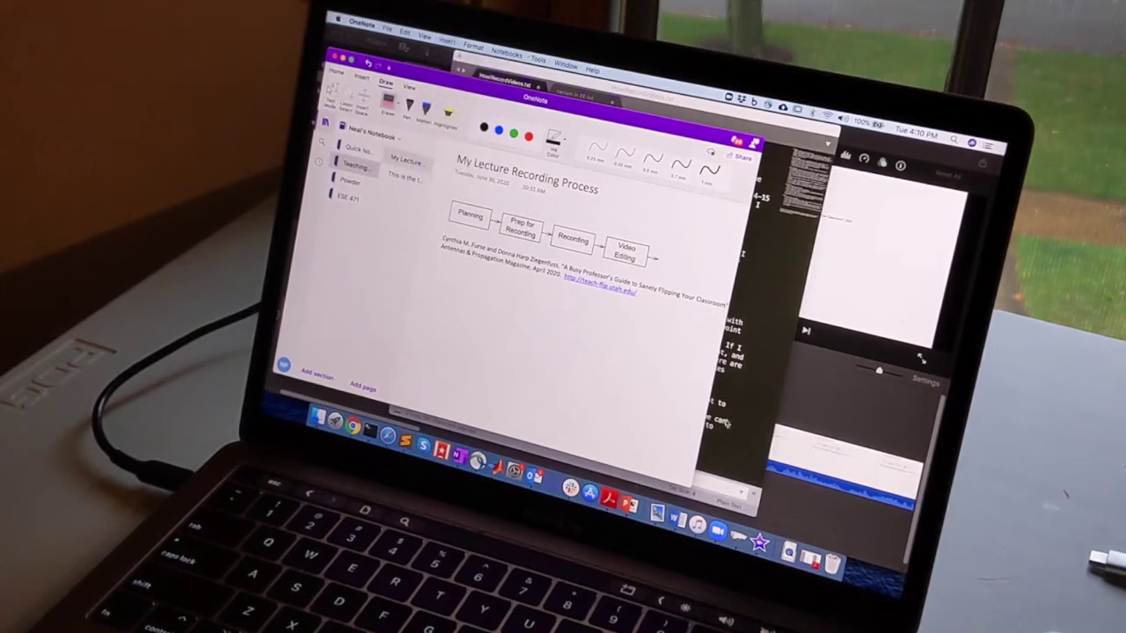
{"action": "left_click", "coordinate": [743, 308]}
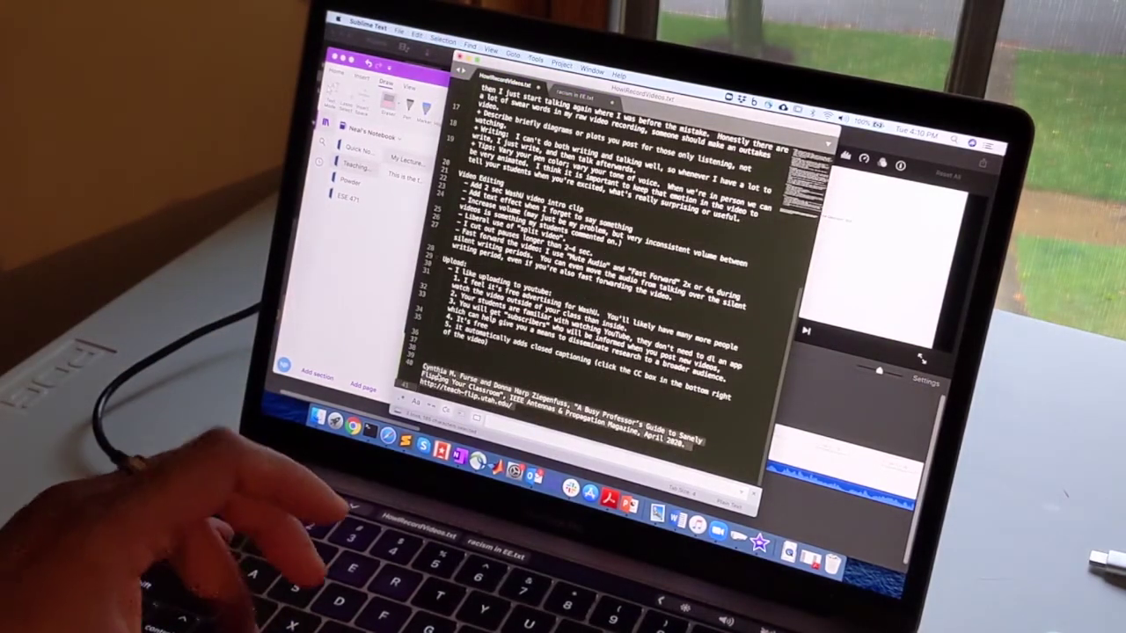
{"action": "key", "text": "super+c"}
Return to OneNote, make the lecture page full screen, and bring up screen capture
{"action": "key", "text": "super+Tab"}
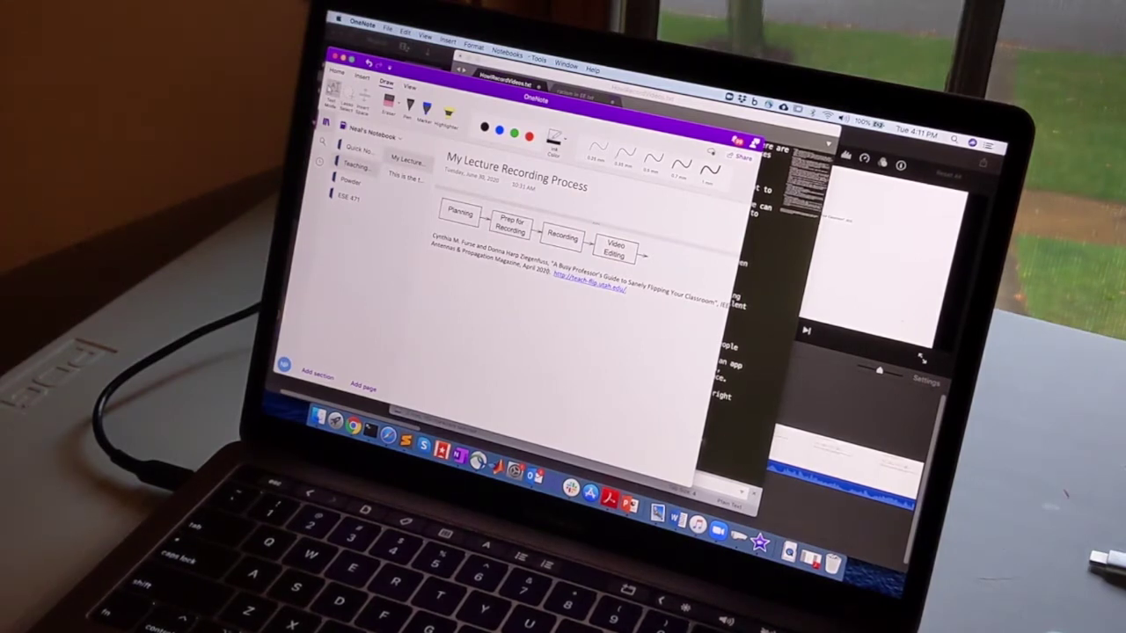
{"action": "left_click", "coordinate": [353, 60]}
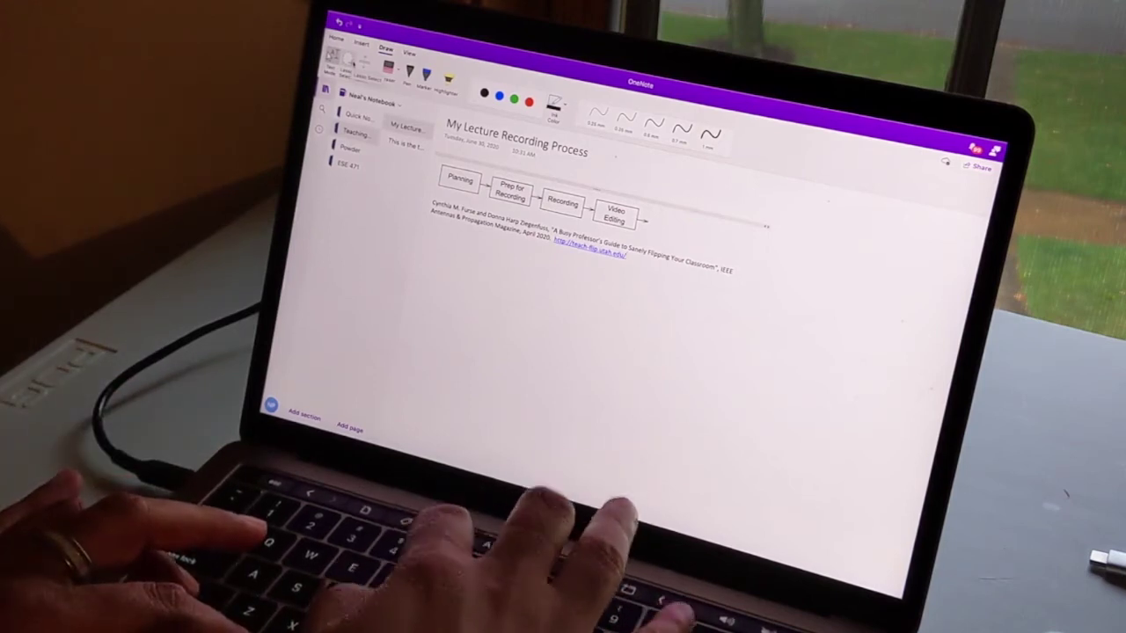
{"action": "key", "text": "super+shift+5"}
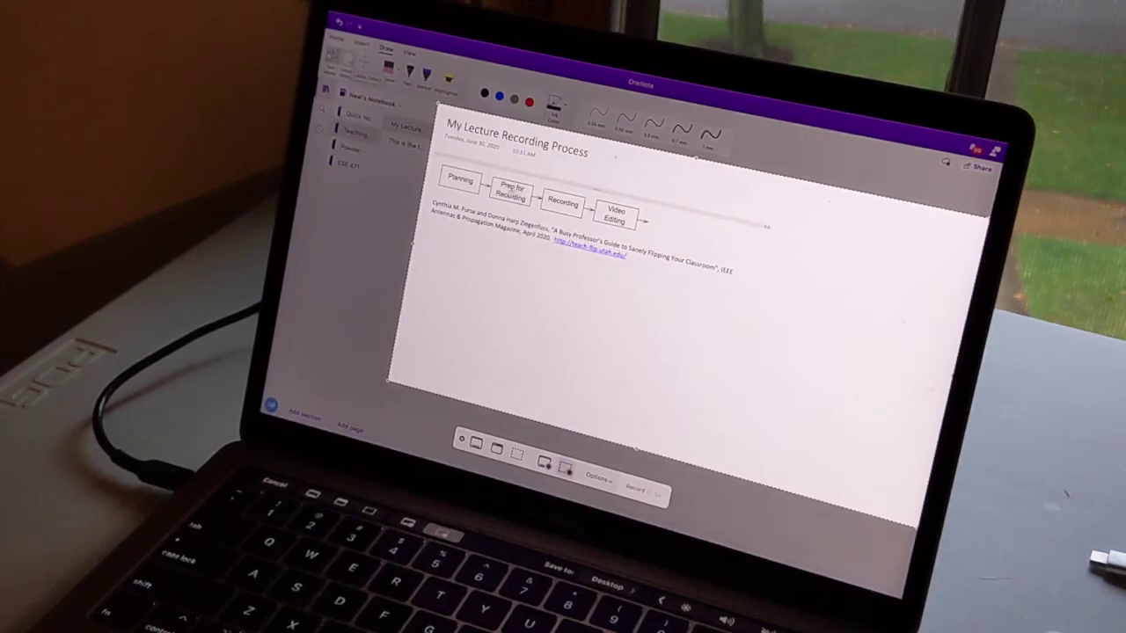
Resize the capture region's corner and right edge to fit the OneNote page, then start recording
{"action": "left_click_drag", "start_coordinate": [915, 527], "coordinate": [909, 524]}
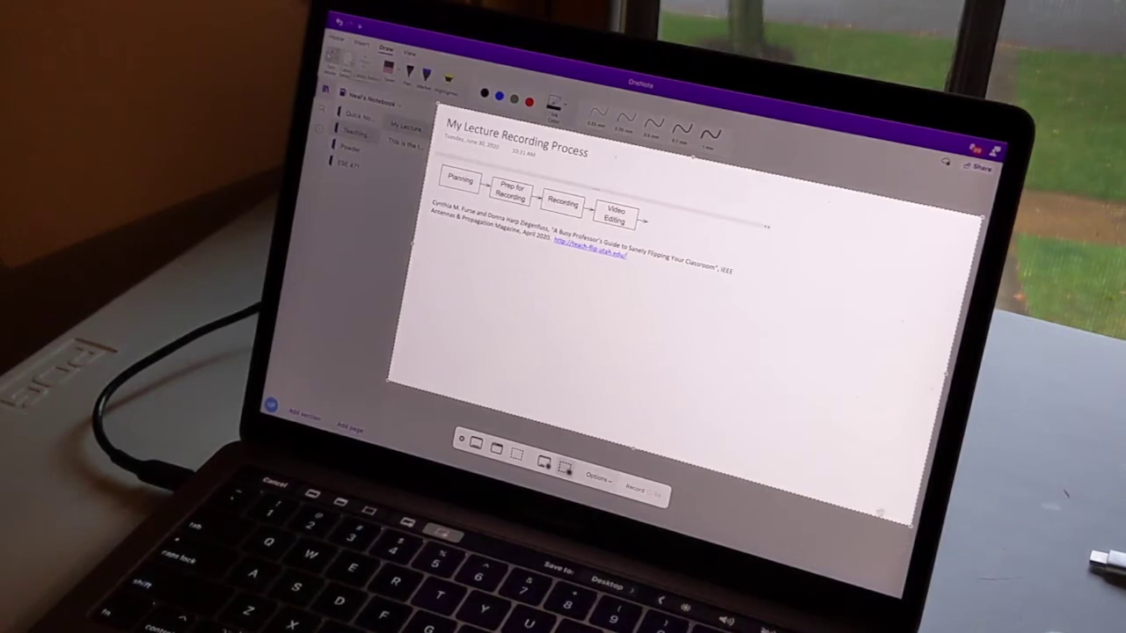
{"action": "left_click_drag", "start_coordinate": [911, 524], "coordinate": [912, 525]}
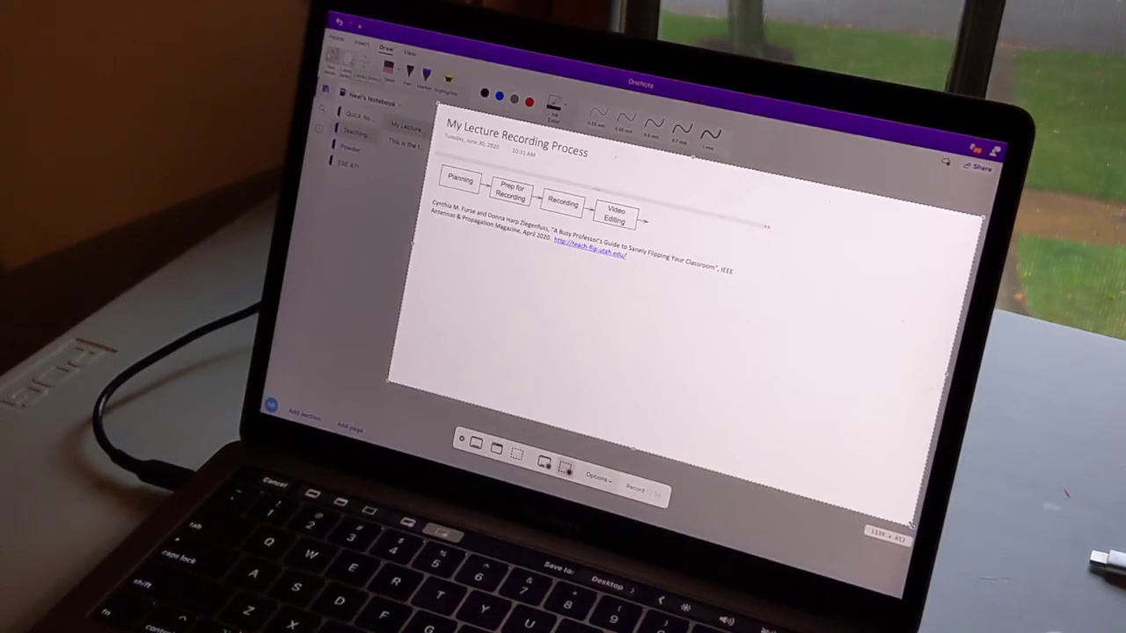
{"action": "left_click_drag", "start_coordinate": [911, 525], "coordinate": [911, 525]}
{"action": "left_click_drag", "start_coordinate": [911, 525], "coordinate": [890, 521]}
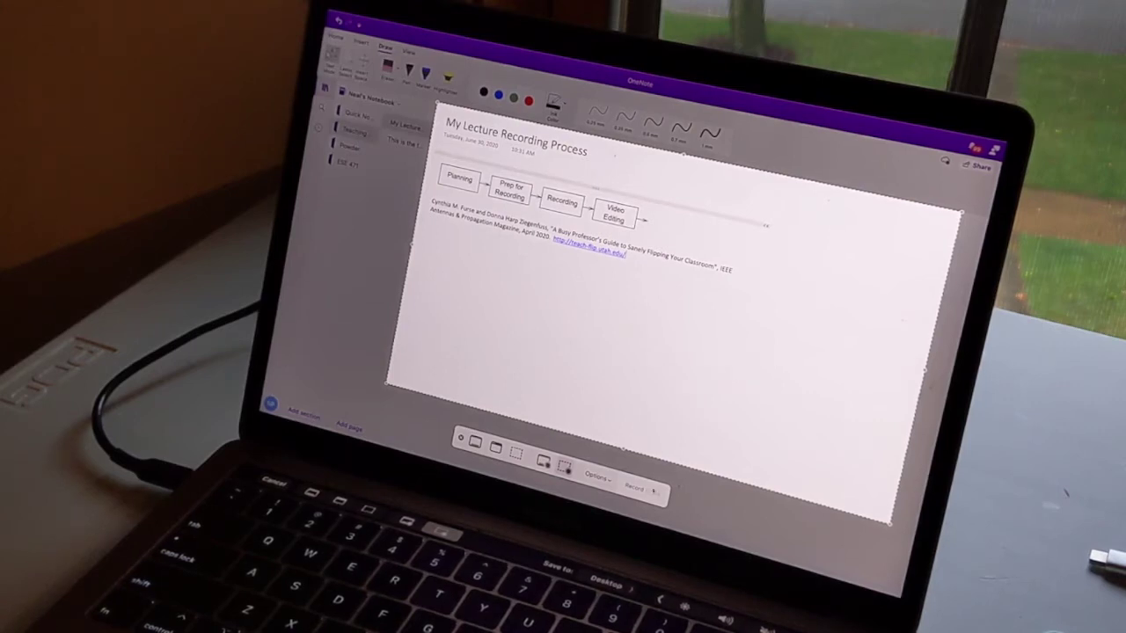
{"action": "left_click", "coordinate": [633, 489]}
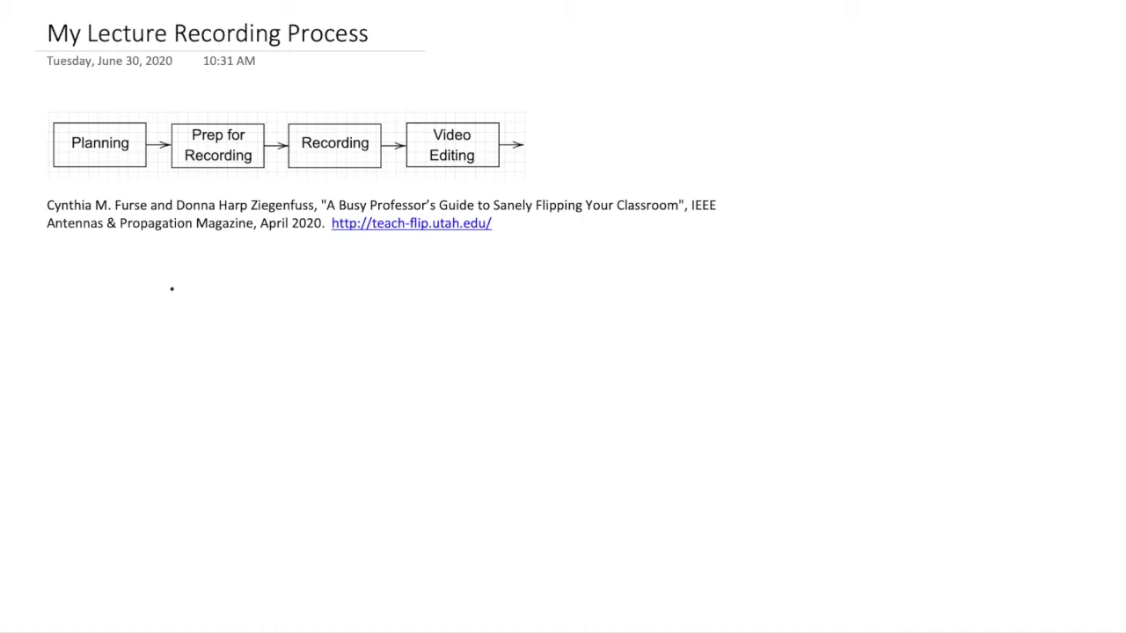
Draw a pen dash below the citation to begin the first tip
{"action": "left_click_drag", "start_coordinate": [79, 285], "coordinate": [93, 283]}
Handwrite the heading 'Tips' above the dash with the pen
{"action": "left_click_drag", "start_coordinate": [67, 246], "coordinate": [68, 268]}
{"action": "mouse_move", "coordinate": [61, 246]}
{"action": "left_mouse_down"}
{"action": "mouse_move", "coordinate": [77, 242]}
{"action": "mouse_move", "coordinate": [81, 270]}
{"action": "left_mouse_up"}
{"action": "mouse_move", "coordinate": [88, 260]}
{"action": "left_mouse_down"}
{"action": "mouse_move", "coordinate": [90, 274]}
{"action": "mouse_move", "coordinate": [96, 264]}
{"action": "left_mouse_up"}
{"action": "left_click_drag", "start_coordinate": [110, 256], "coordinate": [101, 269]}
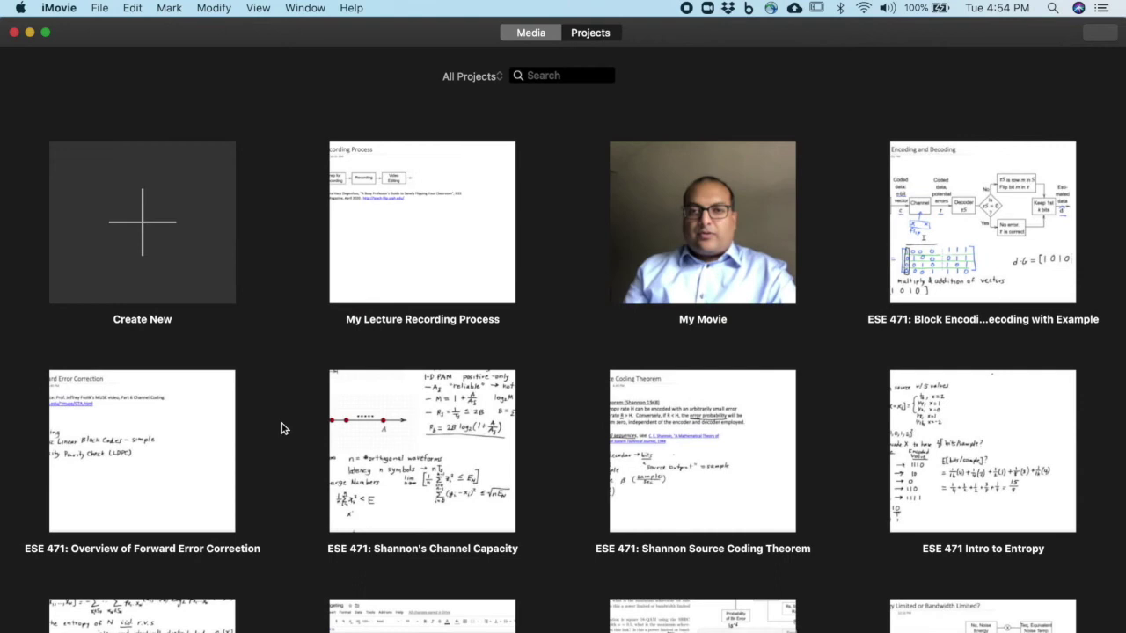
Create a new movie with the 2-19-19 event's WashU crest clip at the timeline start
{"action": "left_click", "coordinate": [174, 239]}
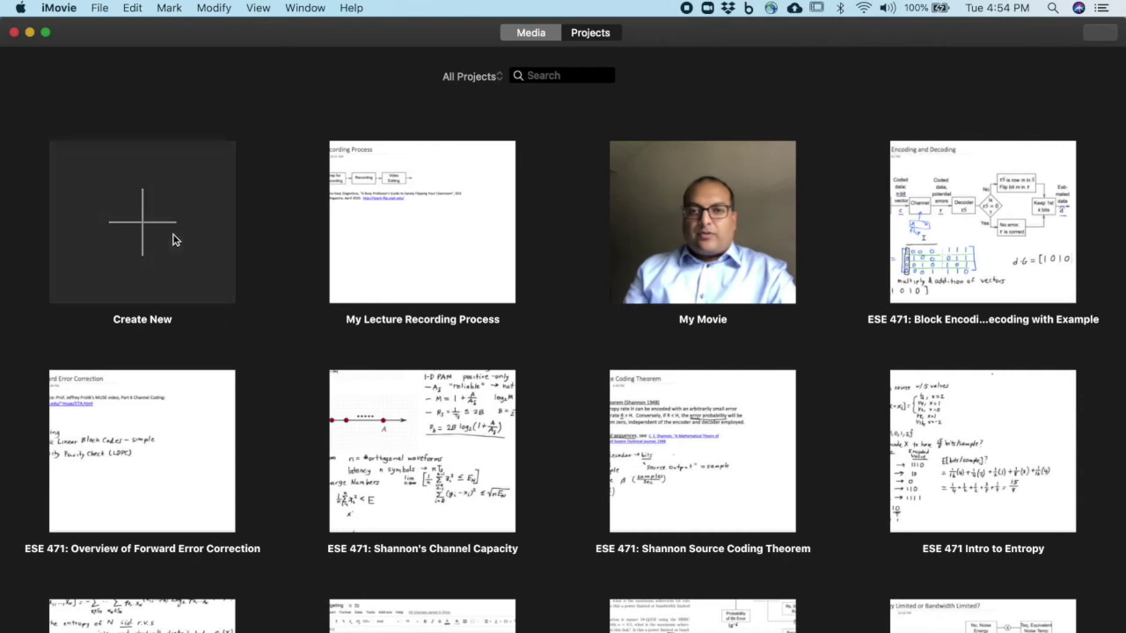
{"action": "left_click", "coordinate": [157, 307]}
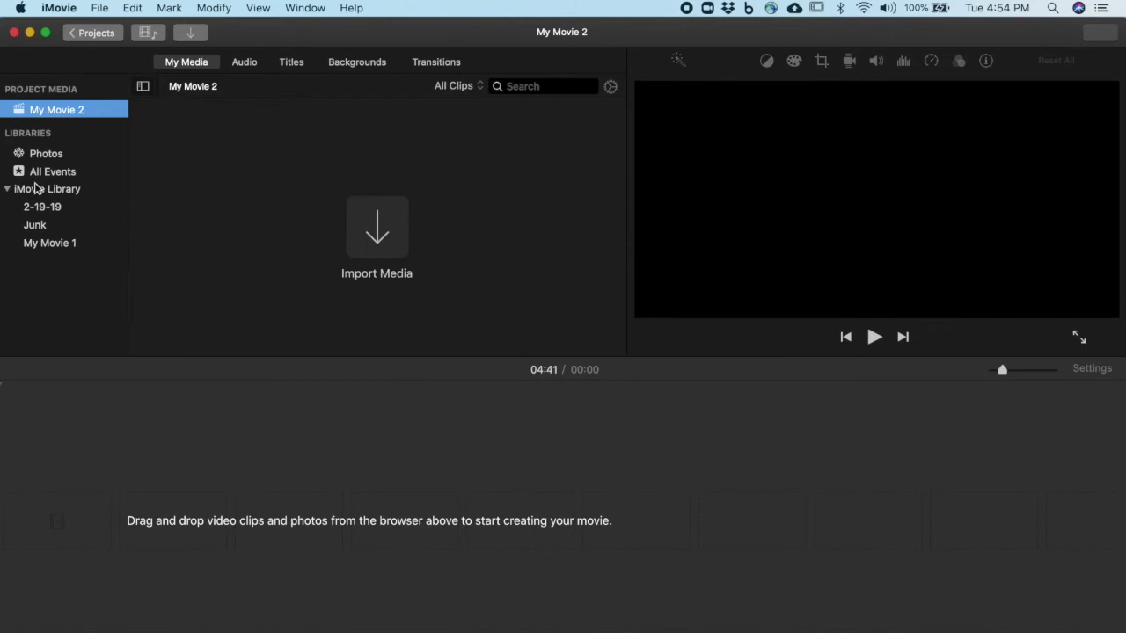
{"action": "left_click", "coordinate": [41, 206]}
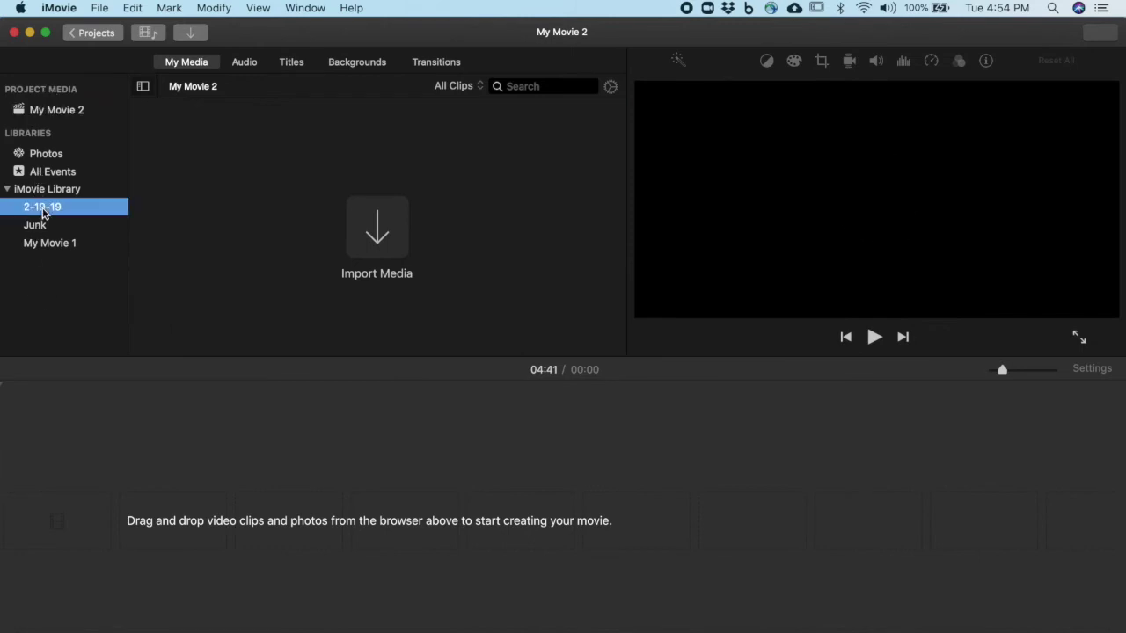
{"action": "left_click", "coordinate": [205, 141]}
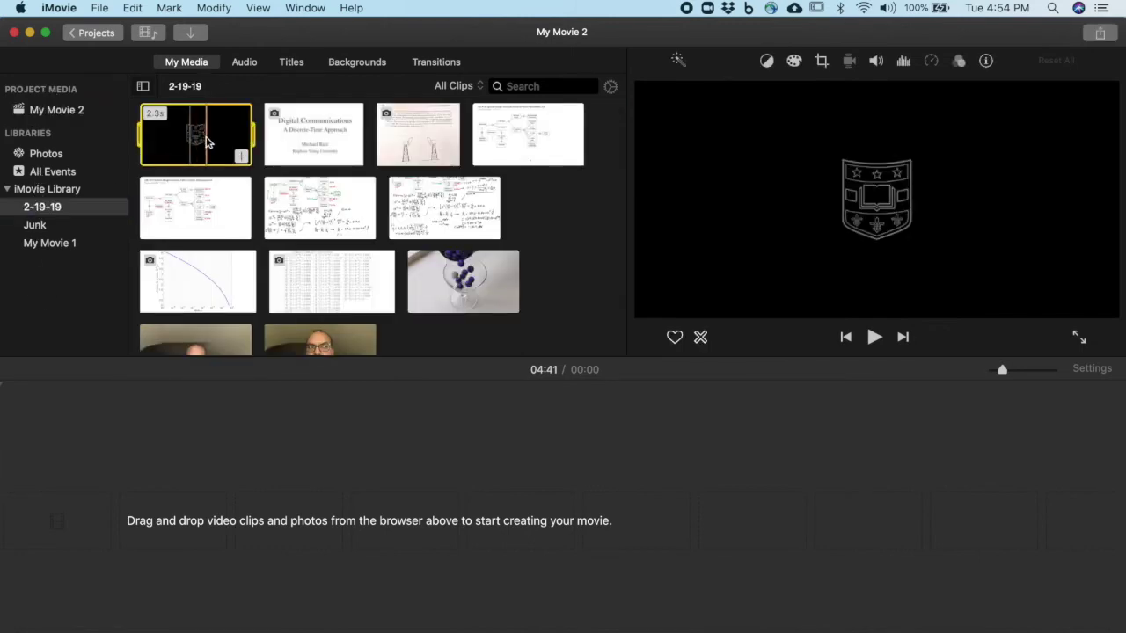
{"action": "left_click_drag", "start_coordinate": [206, 144], "coordinate": [69, 505]}
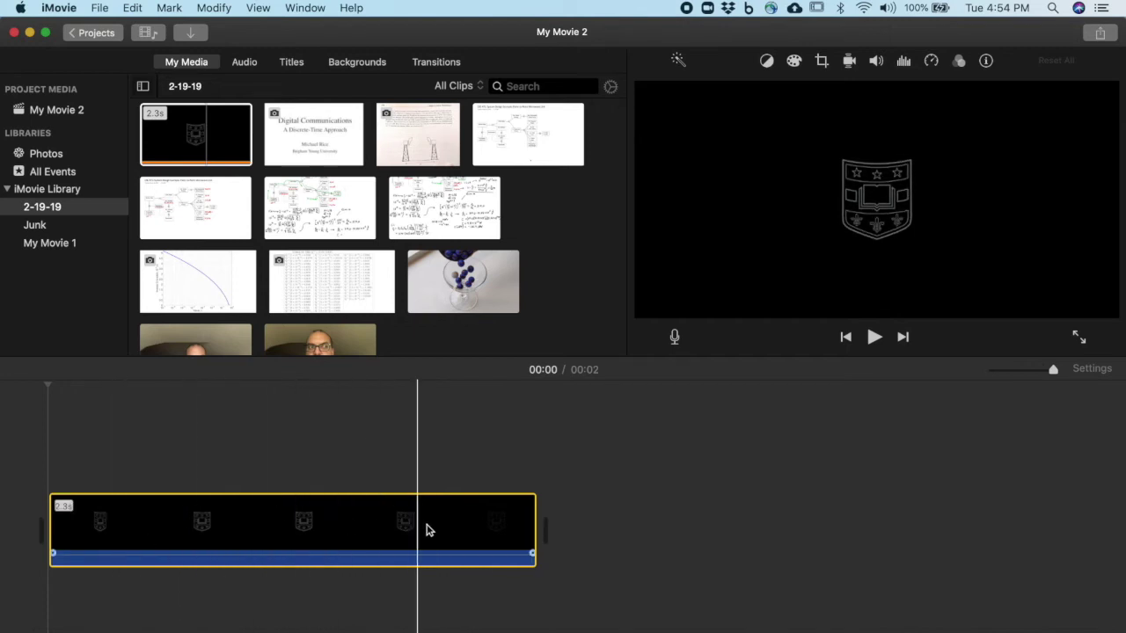
{"action": "left_click", "coordinate": [58, 114]}
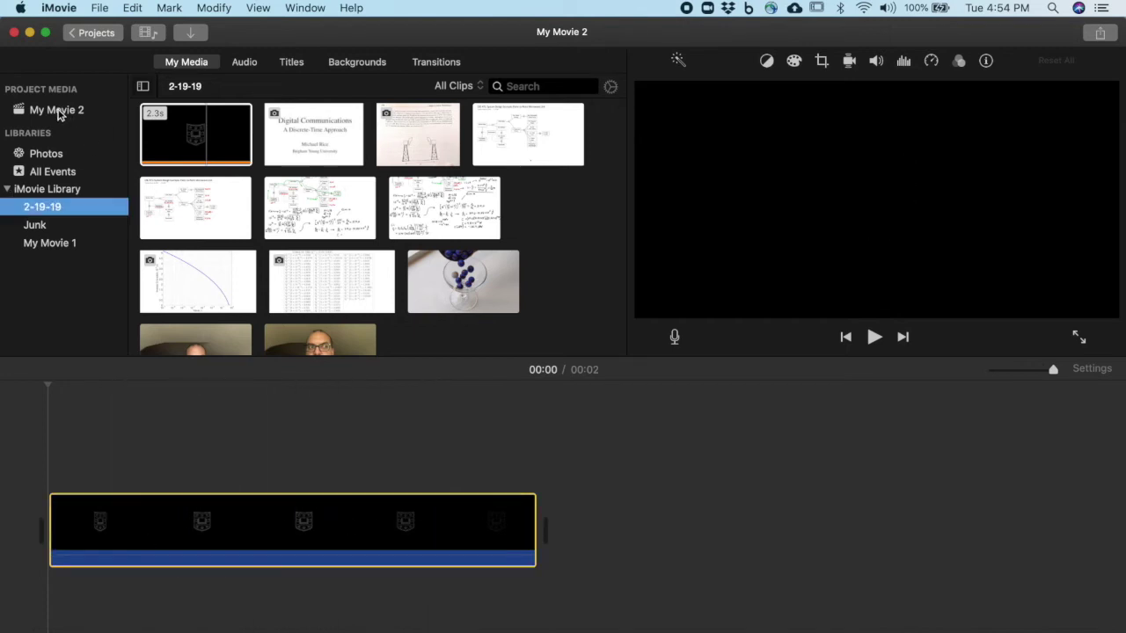
Import the 5.2-minute screen recording from the Desktop
{"action": "left_click", "coordinate": [189, 35]}
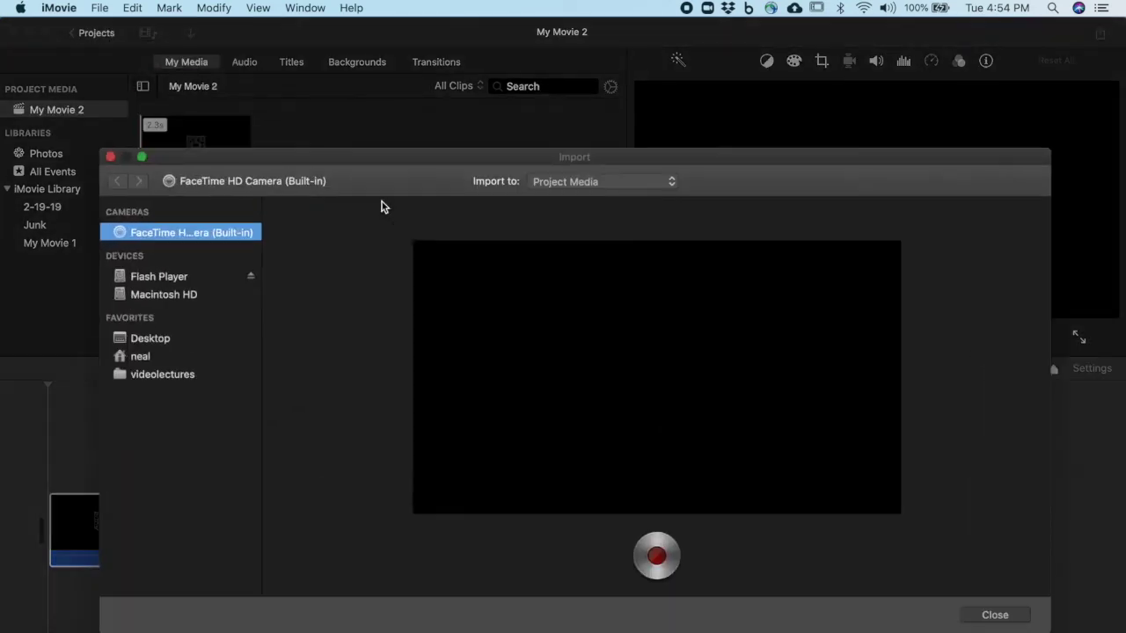
{"action": "left_click", "coordinate": [173, 339]}
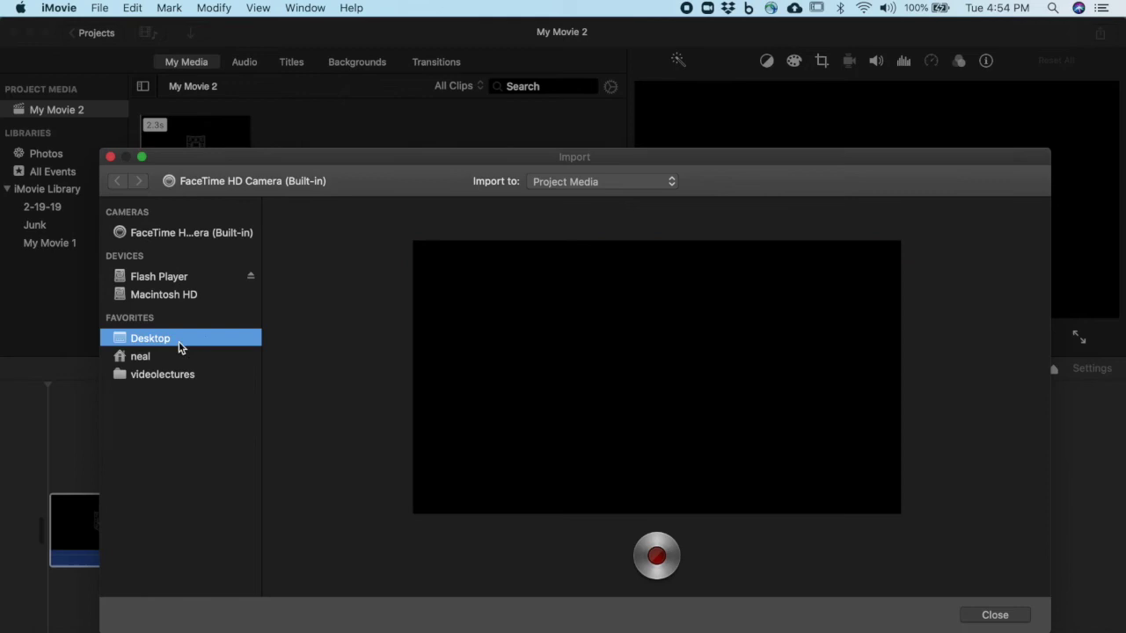
{"action": "left_click", "coordinate": [355, 449]}
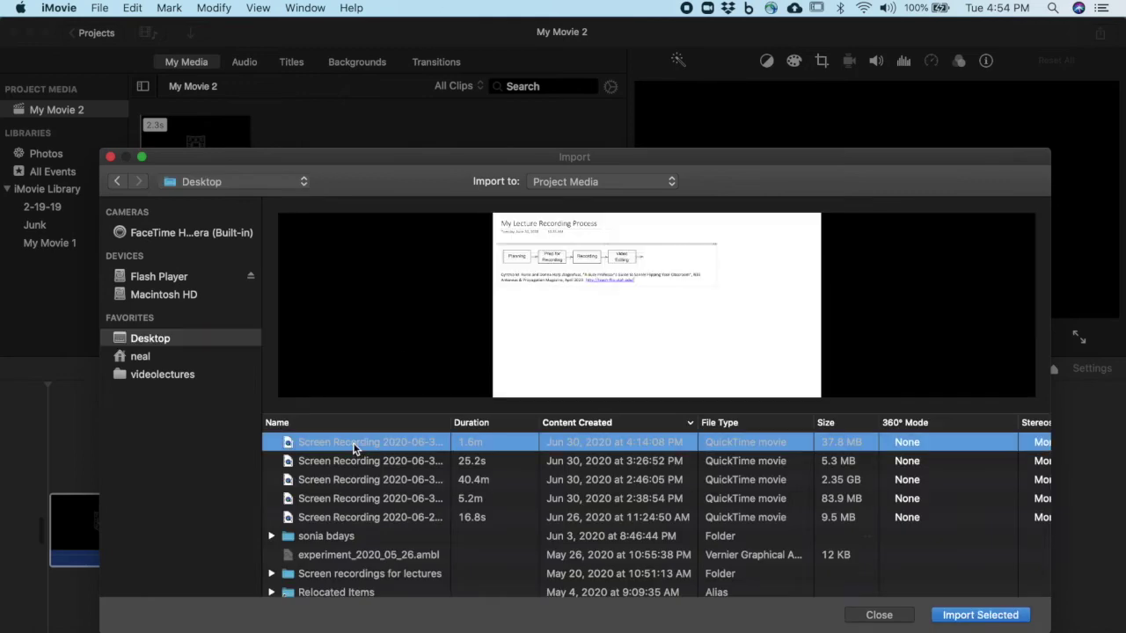
{"action": "double_click", "coordinate": [364, 498]}
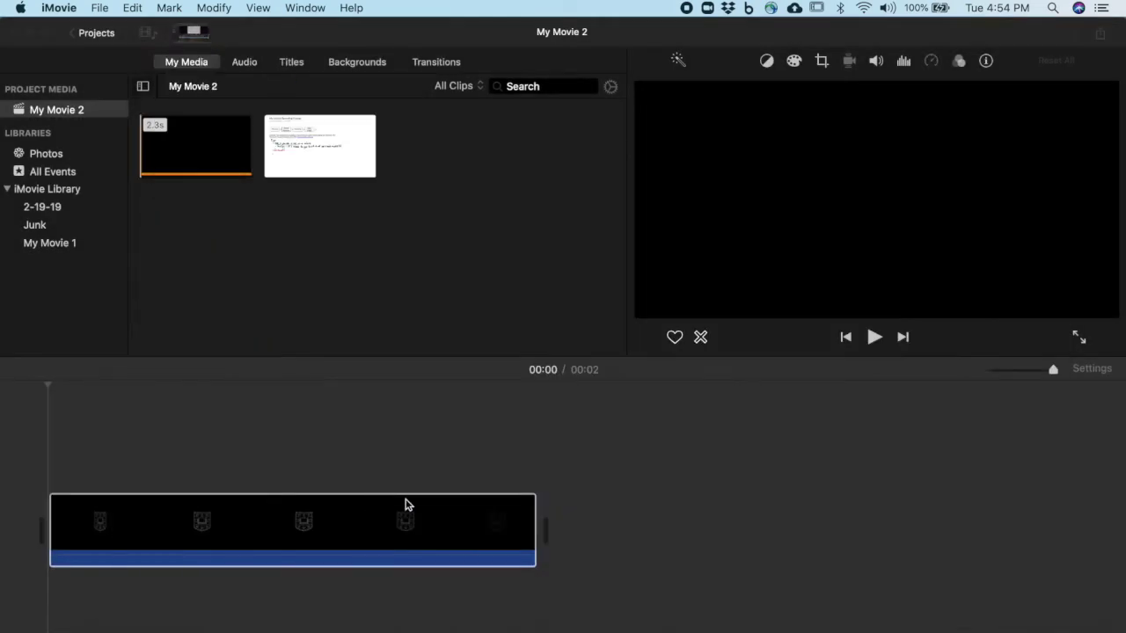
Place the recording after the intro clip and set the playhead at 00:10
{"action": "left_click_drag", "start_coordinate": [301, 132], "coordinate": [554, 506]}
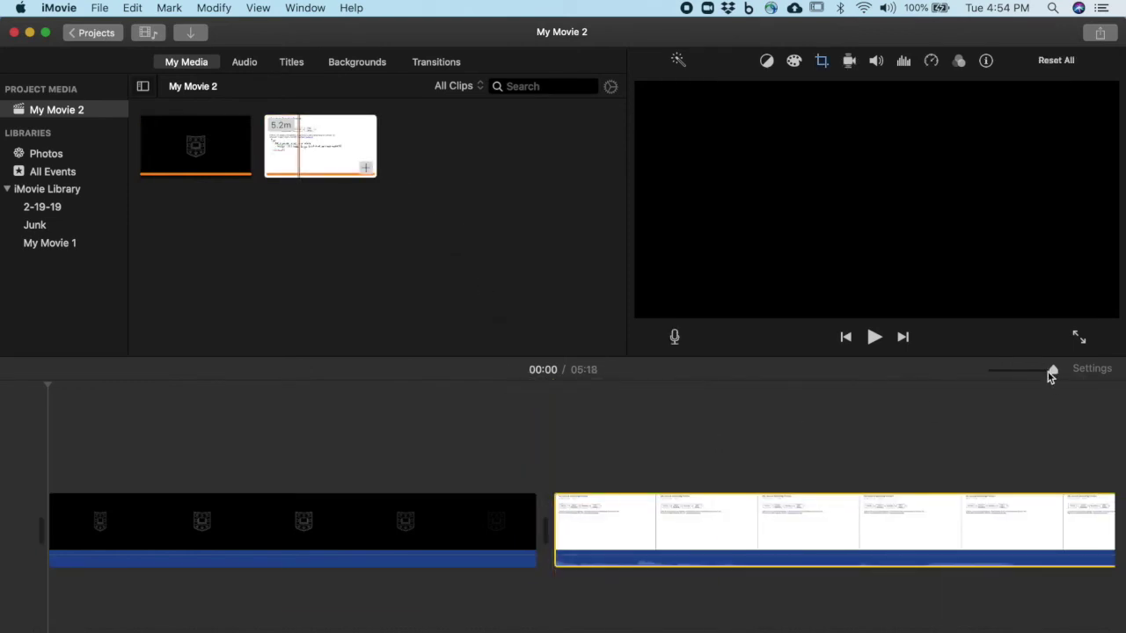
{"action": "left_click_drag", "start_coordinate": [1052, 373], "coordinate": [1004, 374]}
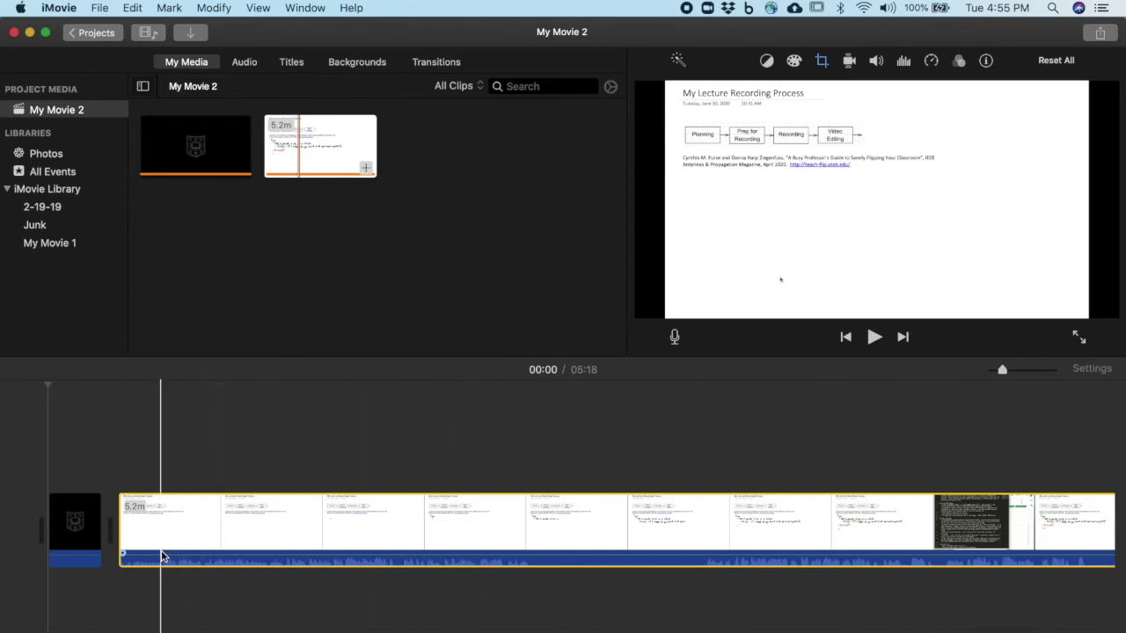
{"action": "left_click", "coordinate": [161, 554]}
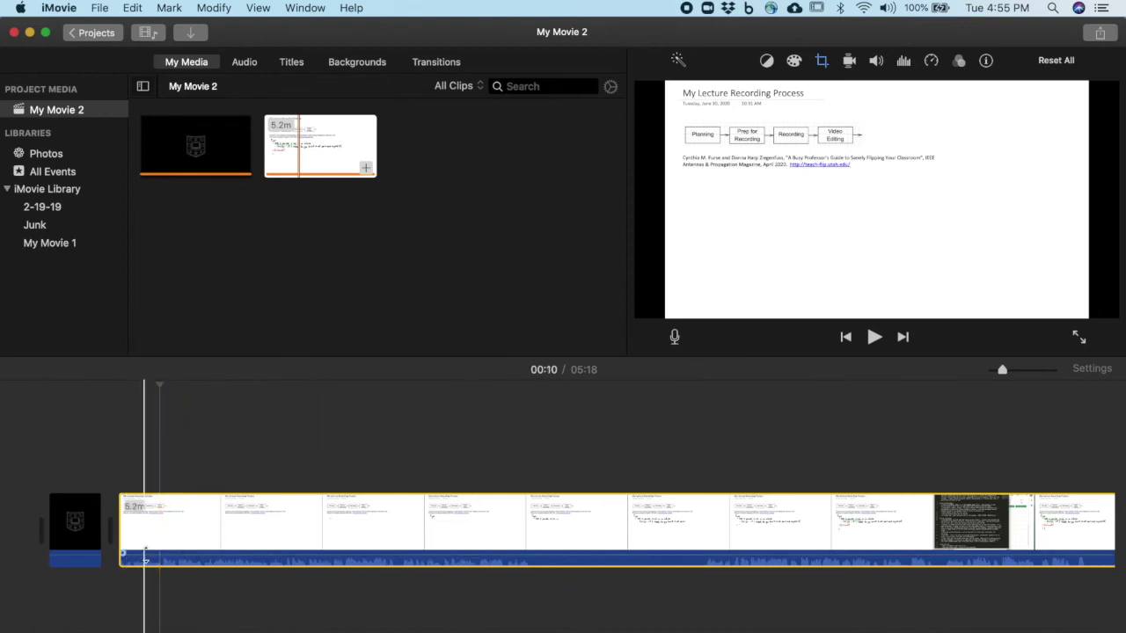
Split the lecture recording at 00:10 with Cmd+B
{"action": "key", "text": "space"}
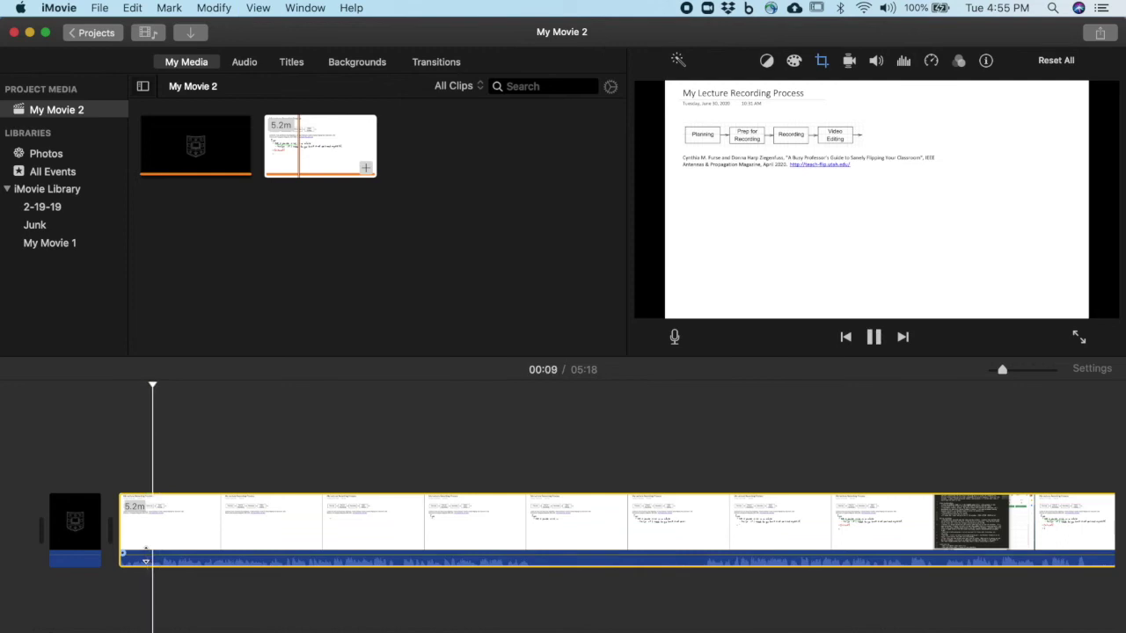
{"action": "key", "text": "space"}
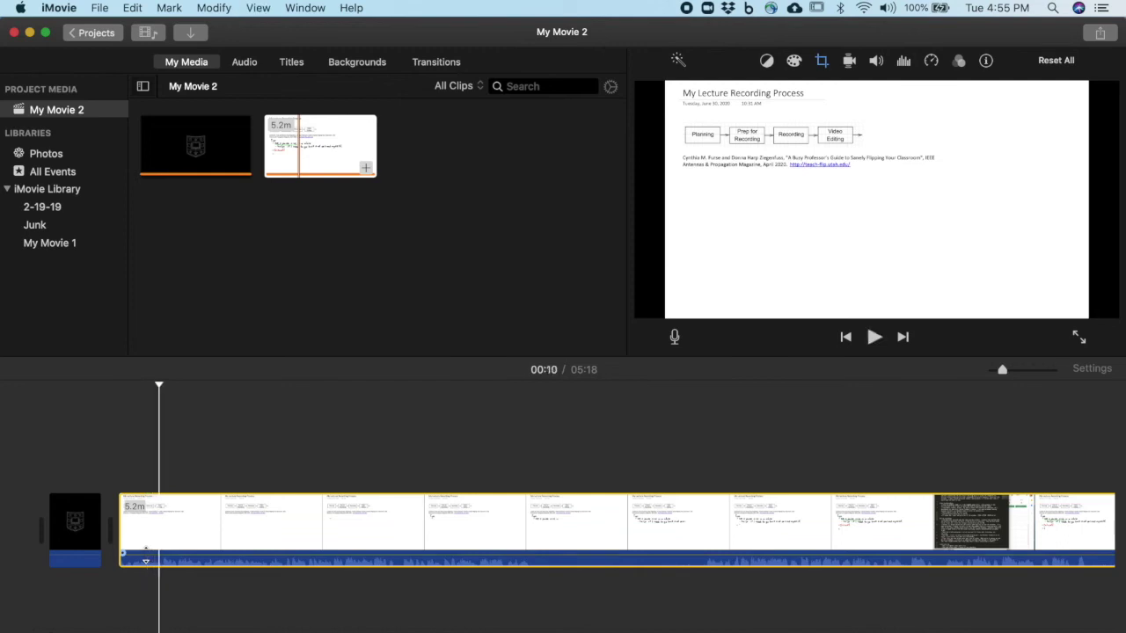
{"action": "key", "text": "super+b"}
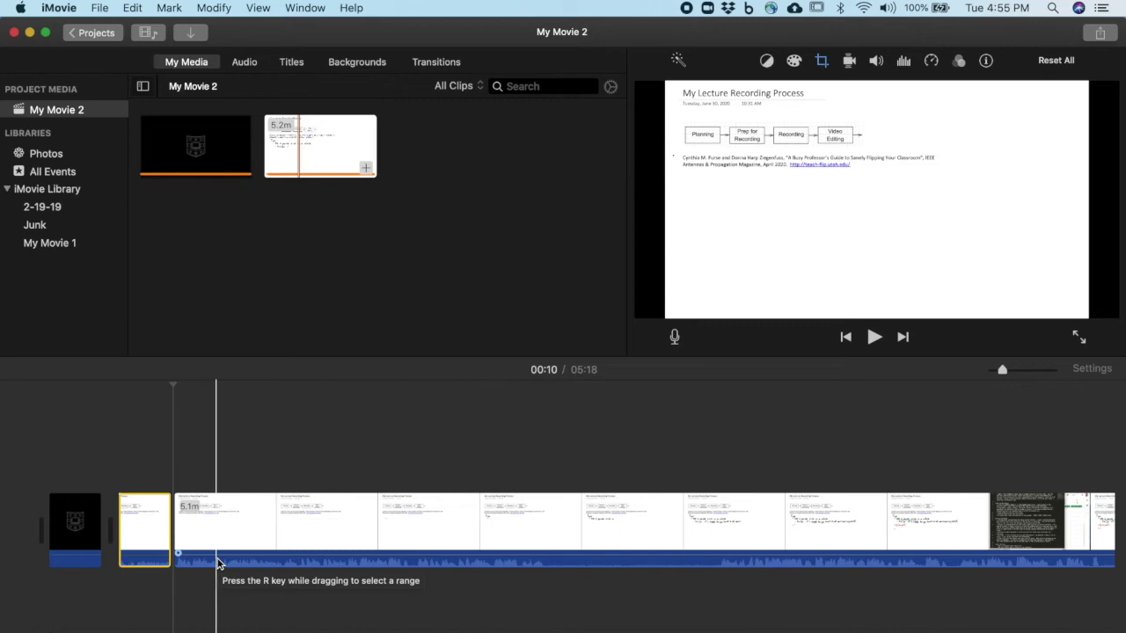
Split the recording again at 01:21 and 01:54, and select the piece between them
{"action": "left_click", "coordinate": [547, 533]}
{"action": "left_click_drag", "start_coordinate": [550, 530], "coordinate": [596, 557]}
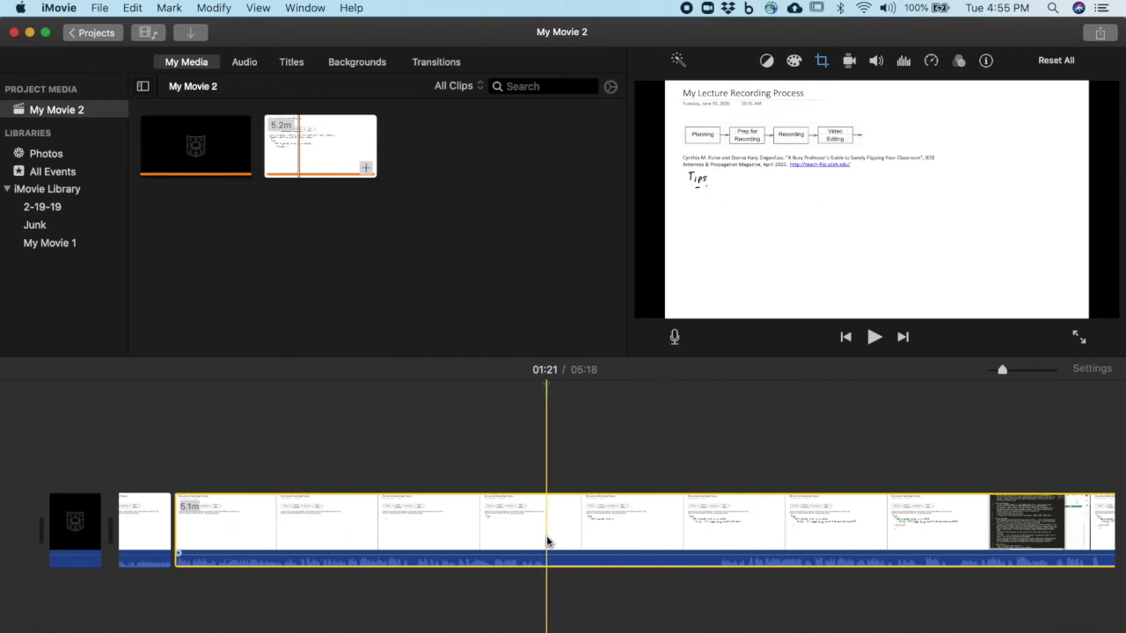
{"action": "key", "text": "super+b"}
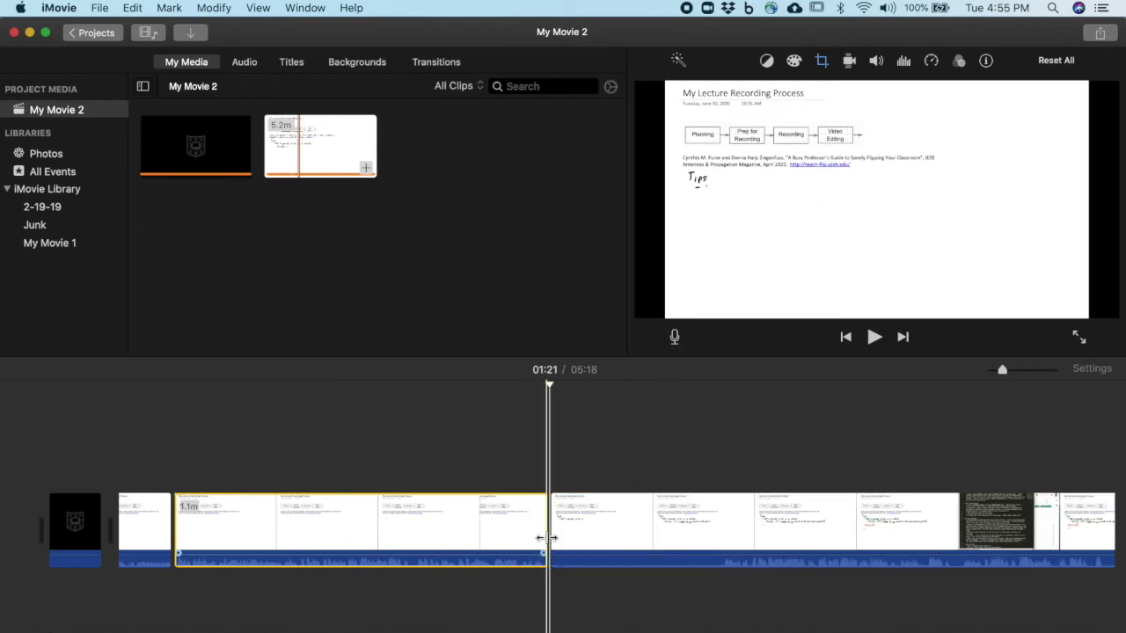
{"action": "left_click", "coordinate": [722, 544]}
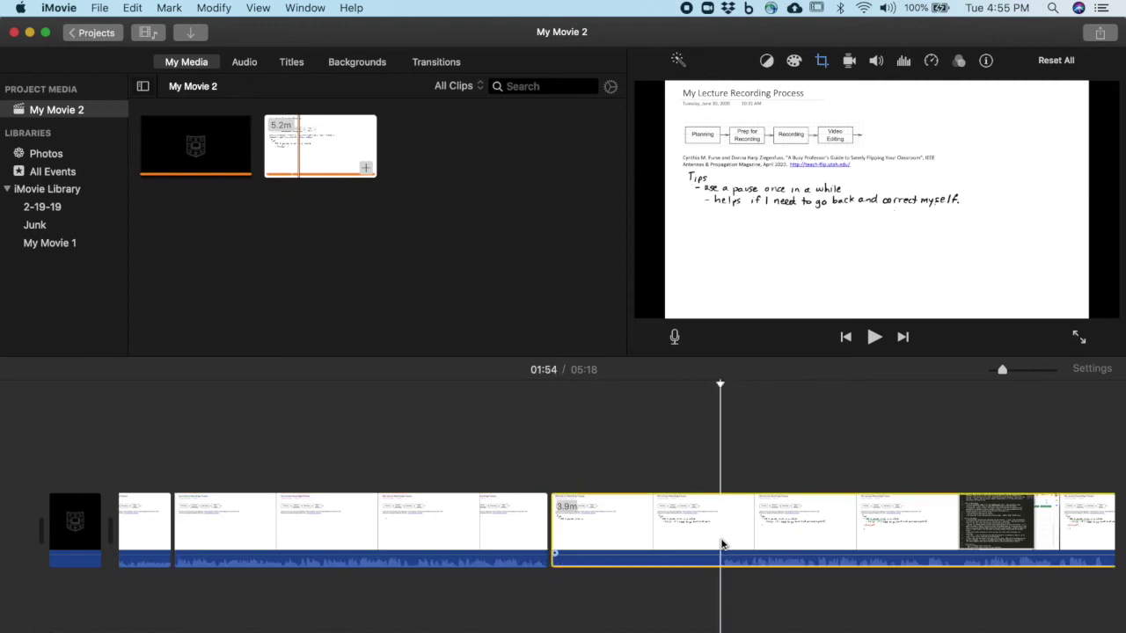
{"action": "key", "text": "super+b"}
{"action": "left_click", "coordinate": [648, 545]}
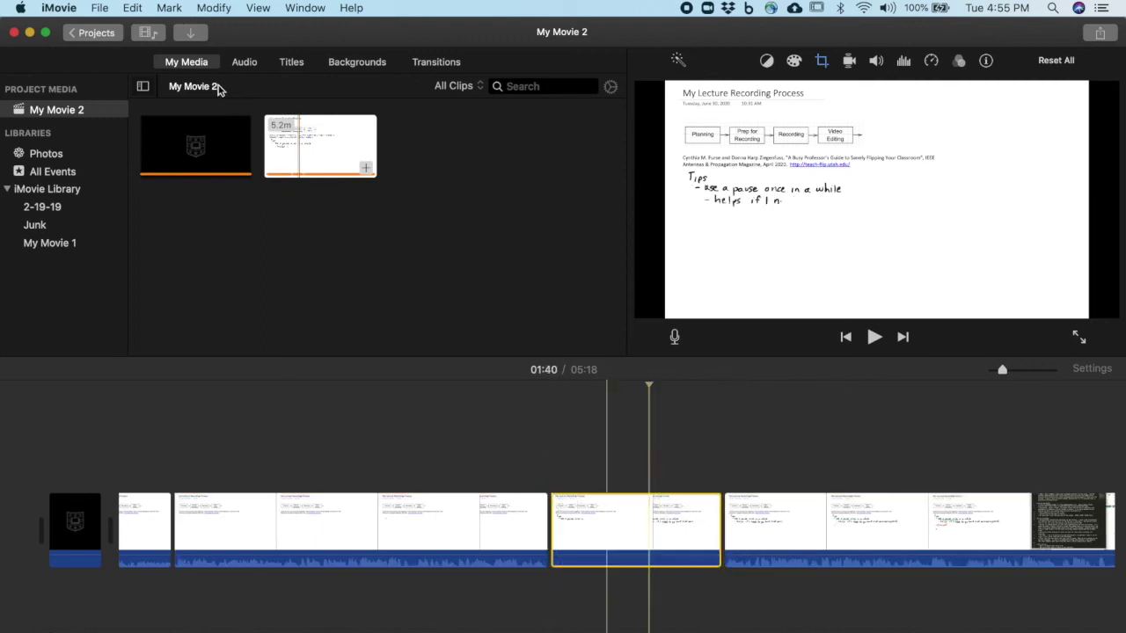
Detach the audio from the 01:21–01:54 clip and delete it
{"action": "left_click", "coordinate": [171, 8]}
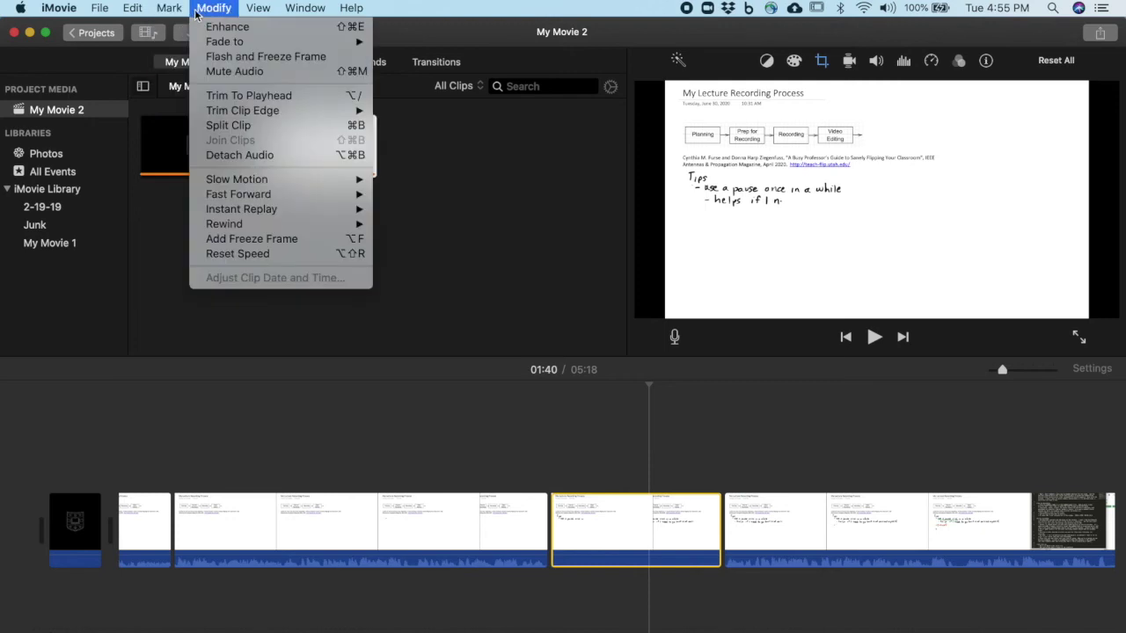
{"action": "left_click", "coordinate": [214, 157]}
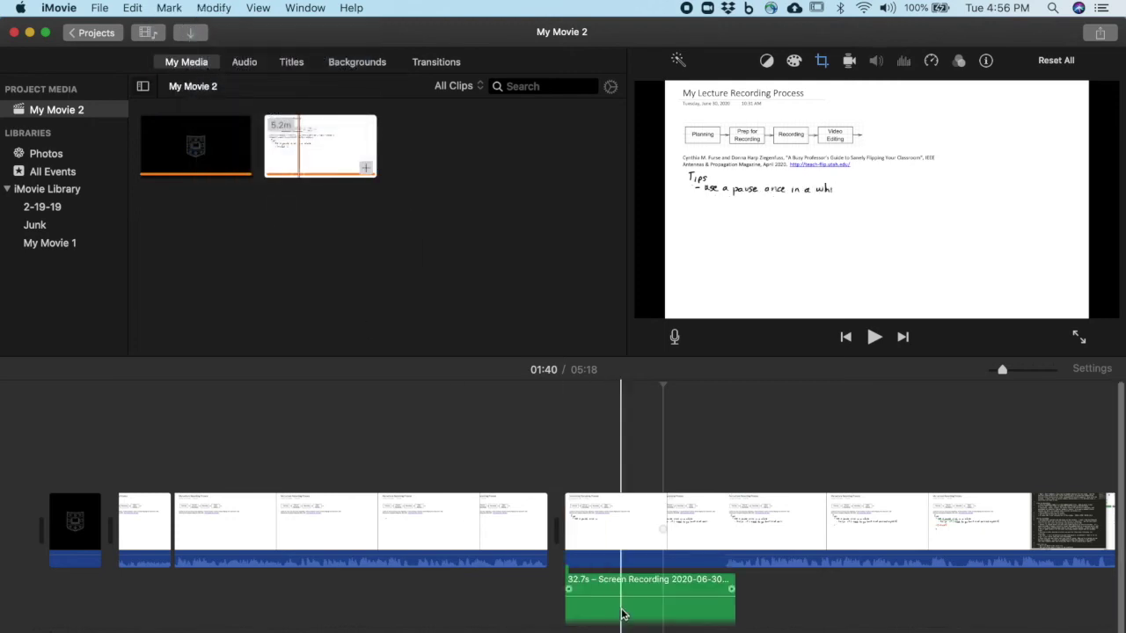
{"action": "left_click", "coordinate": [622, 607]}
{"action": "key", "text": "Delete"}
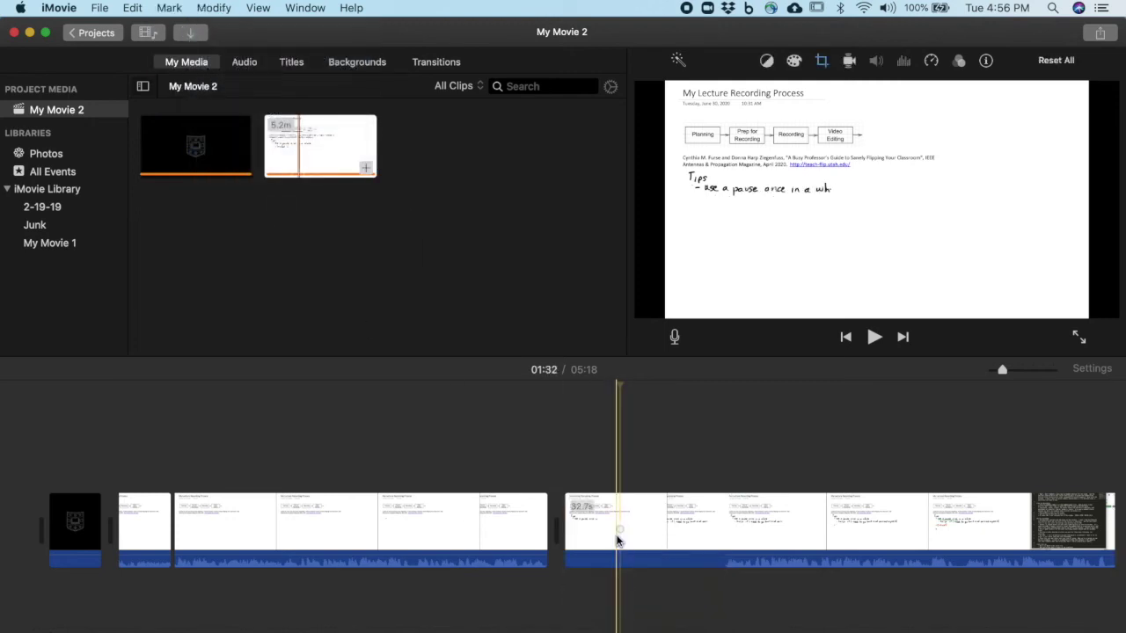
Fast-forward the silent clip 4x, then play back the edited section
{"action": "left_click", "coordinate": [615, 533]}
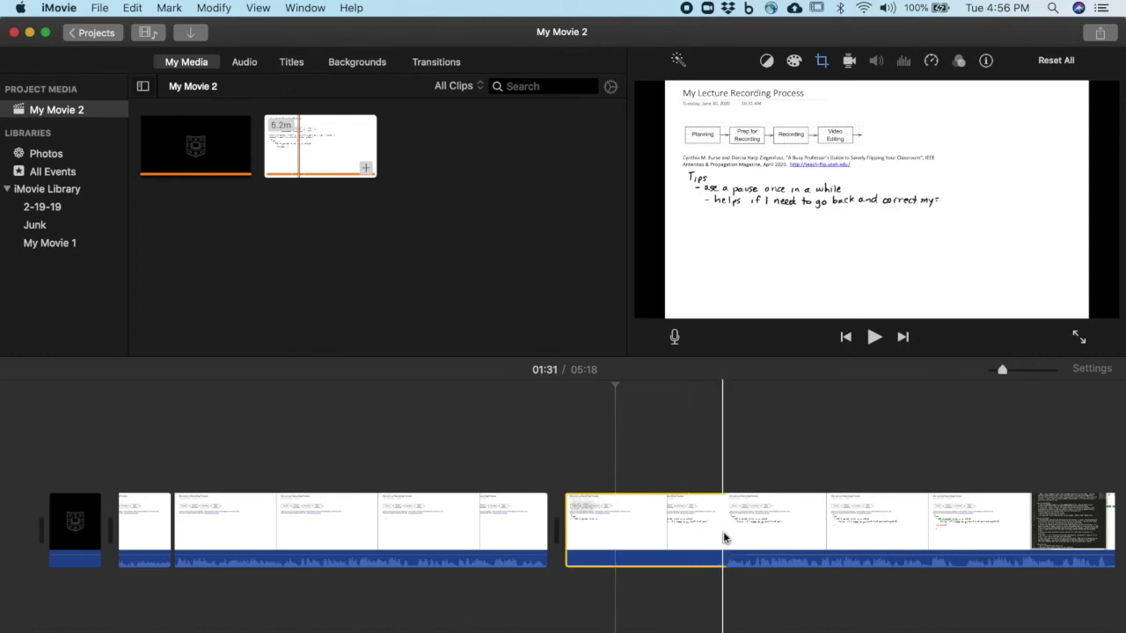
{"action": "left_click_drag", "start_coordinate": [727, 534], "coordinate": [727, 533]}
{"action": "left_click", "coordinate": [658, 532]}
{"action": "left_click", "coordinate": [211, 8]}
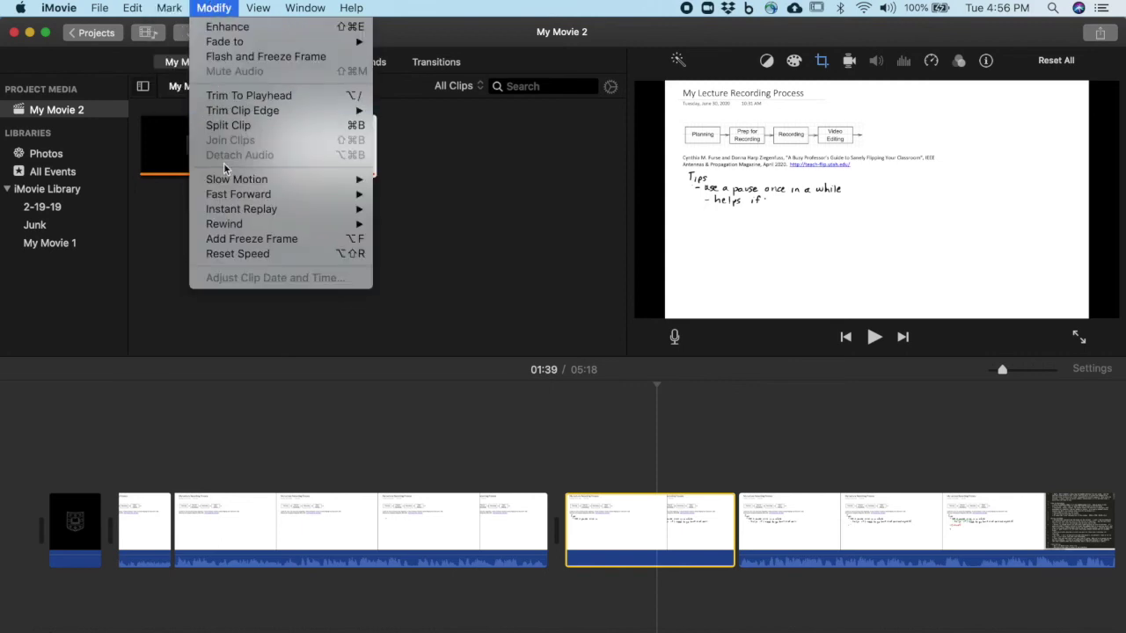
{"action": "mouse_move", "coordinate": [227, 197]}
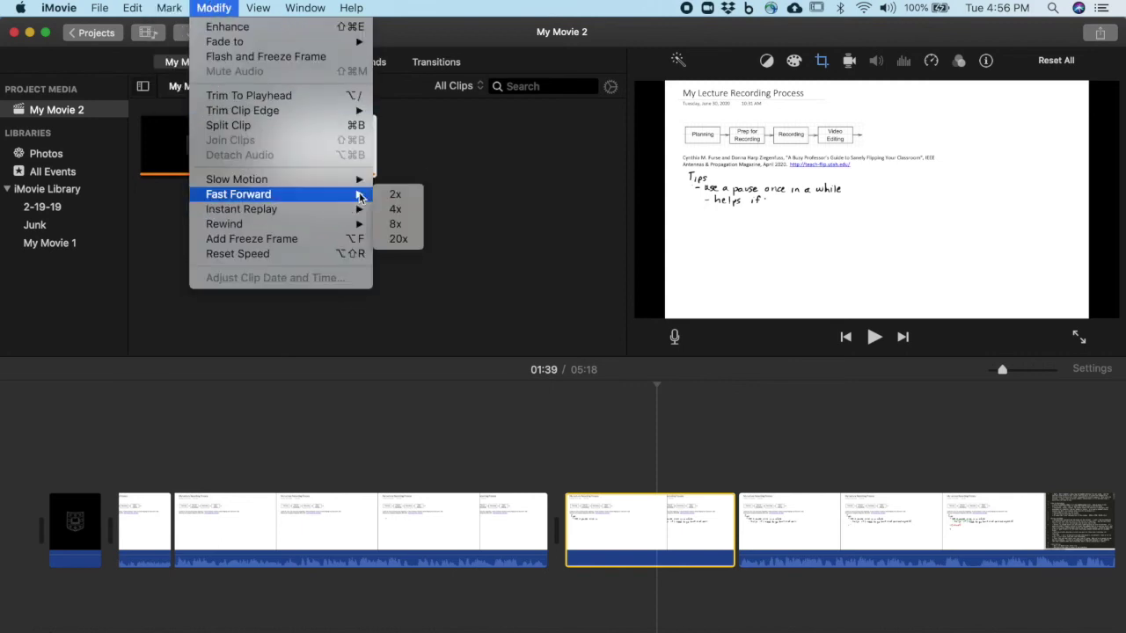
{"action": "left_click", "coordinate": [394, 215]}
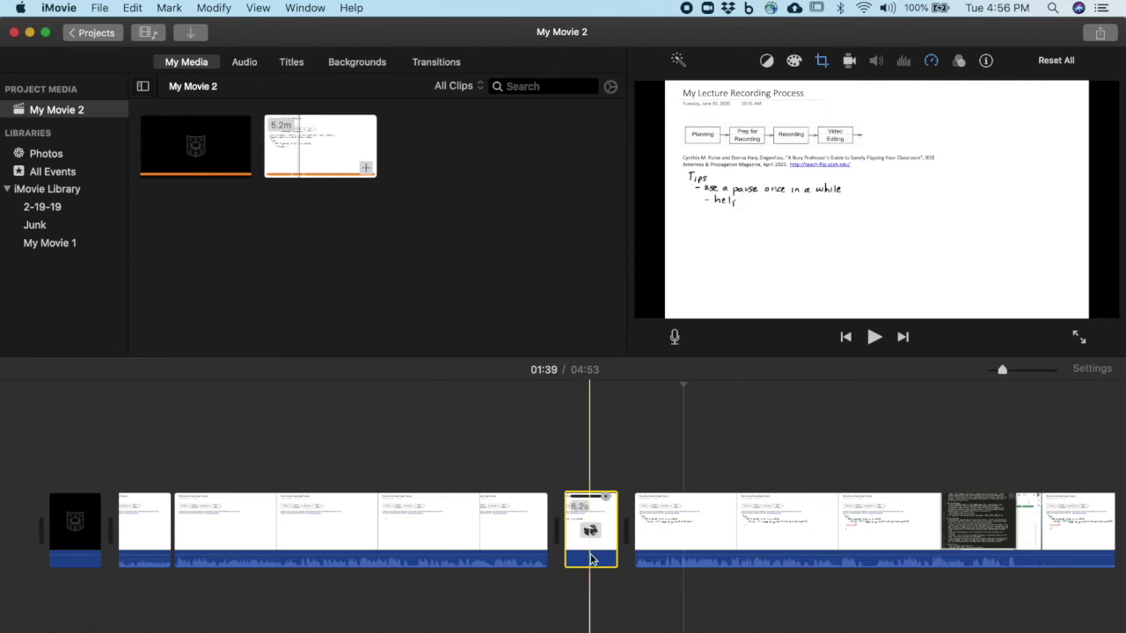
{"action": "left_click", "coordinate": [531, 545]}
{"action": "key", "text": "space"}
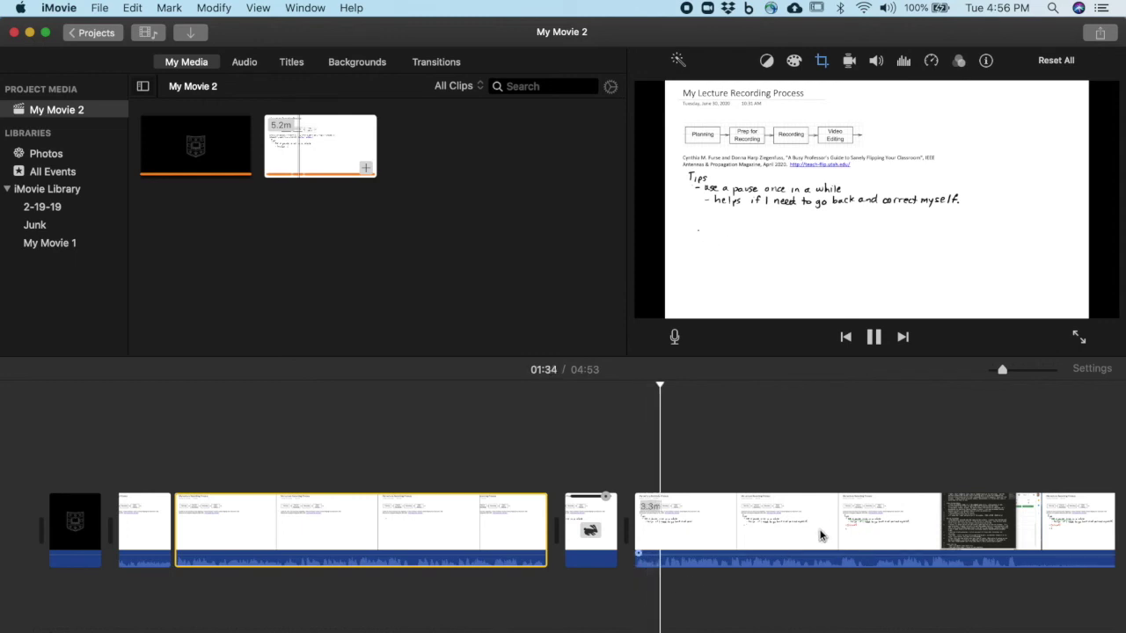
Split the following clip at the cut point and delete its 9.1-second opening
{"action": "key", "text": "space"}
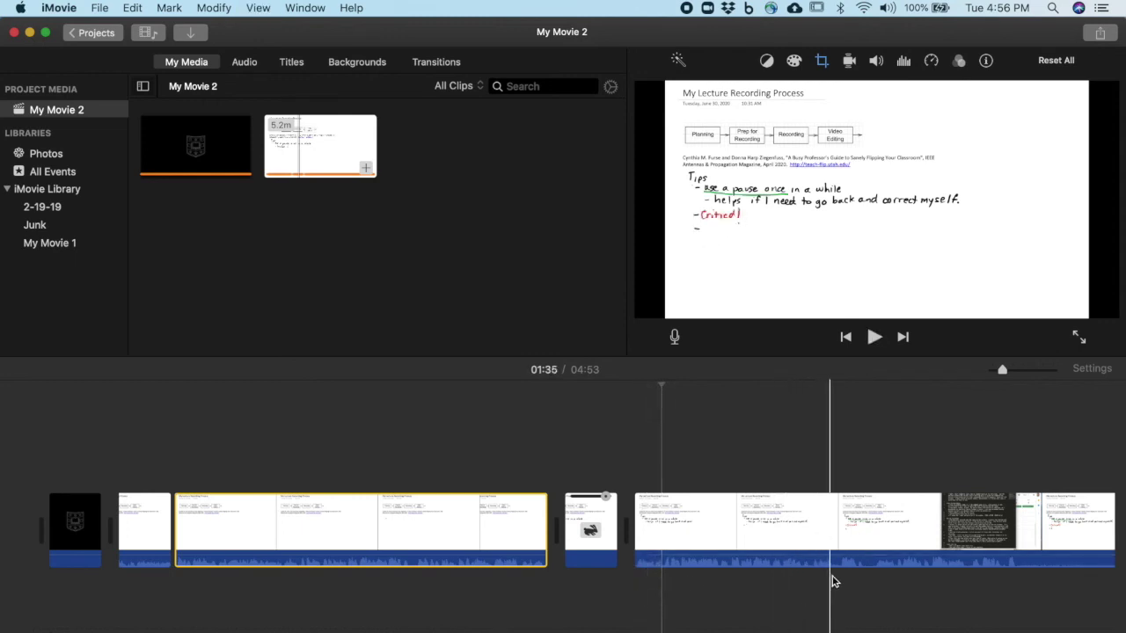
{"action": "left_click", "coordinate": [678, 546]}
{"action": "key", "text": "space"}
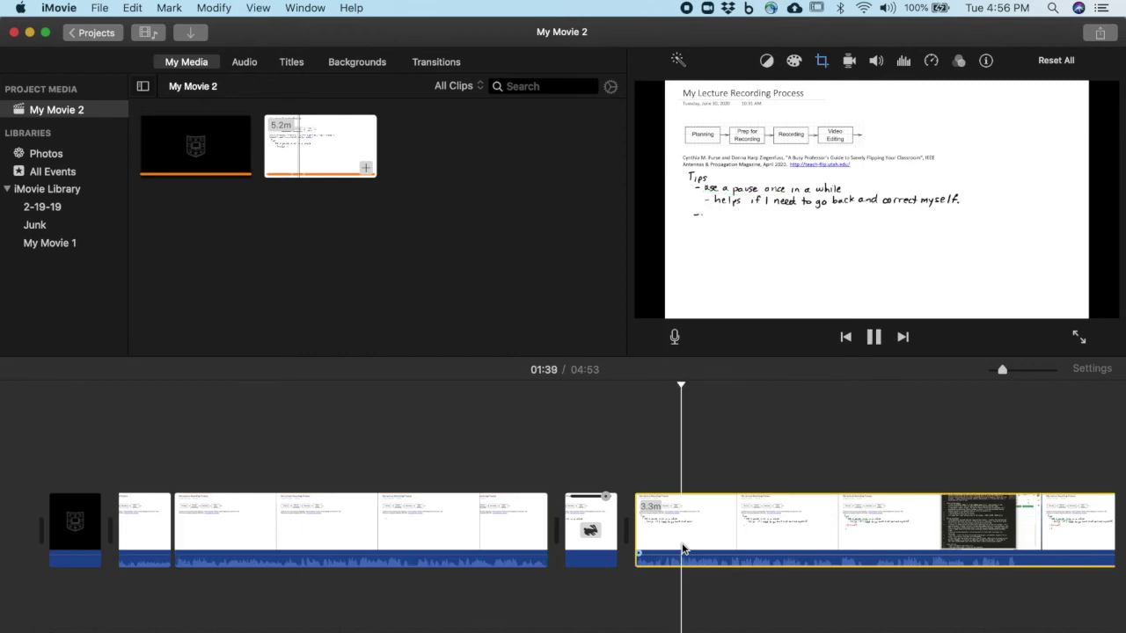
{"action": "key", "text": "space"}
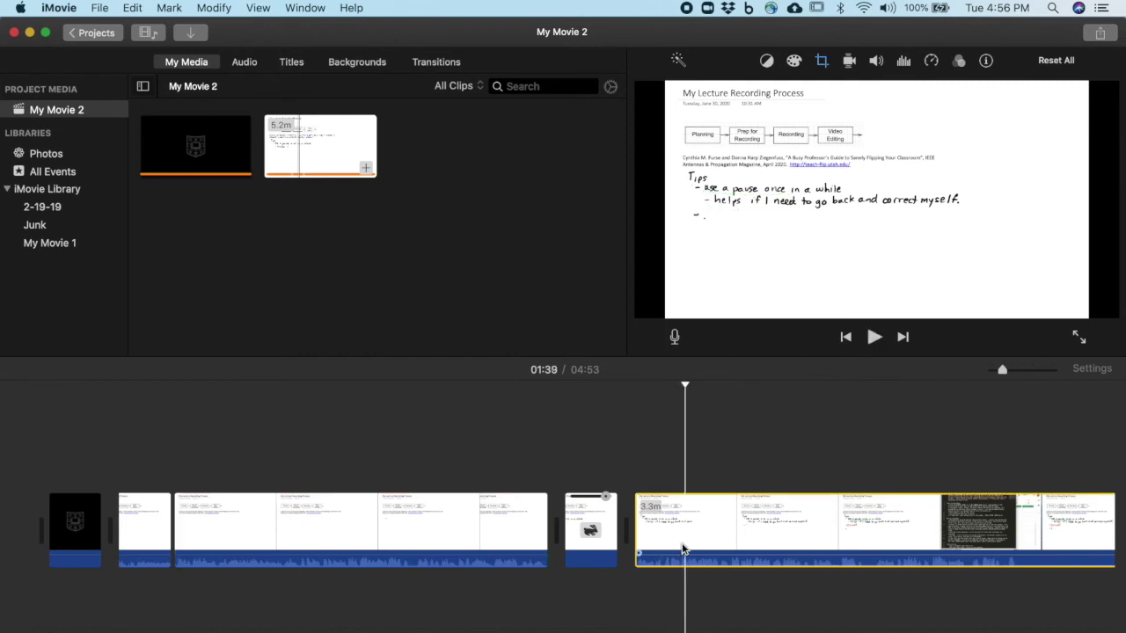
{"action": "key", "text": "space"}
{"action": "key", "text": "space"}
{"action": "key", "text": "shift+cmd+b"}
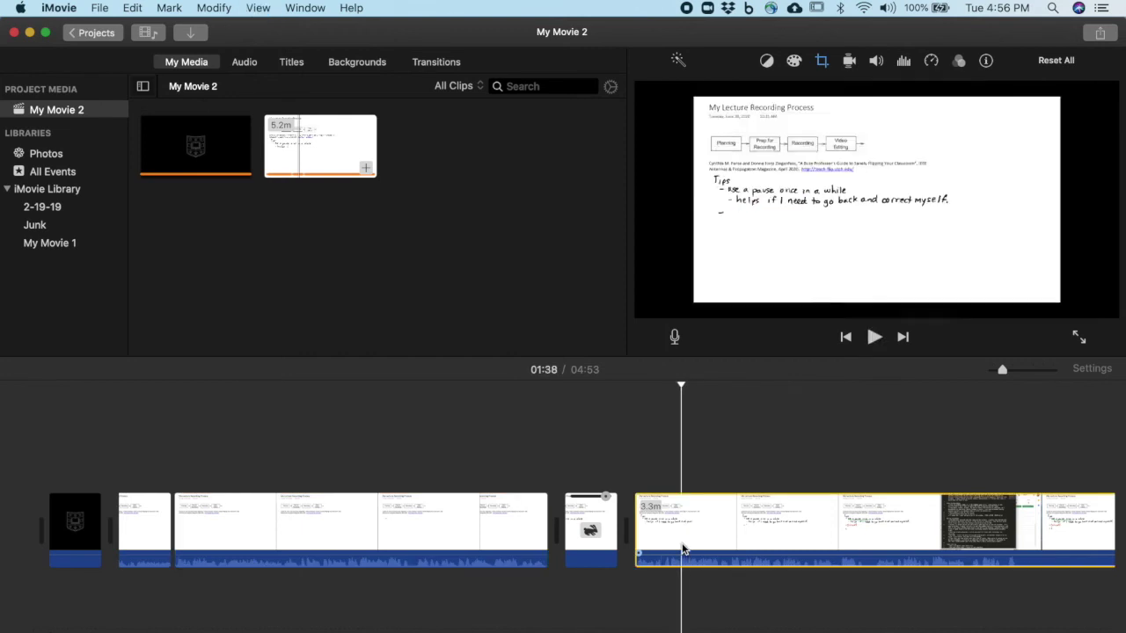
{"action": "key", "text": "super+b"}
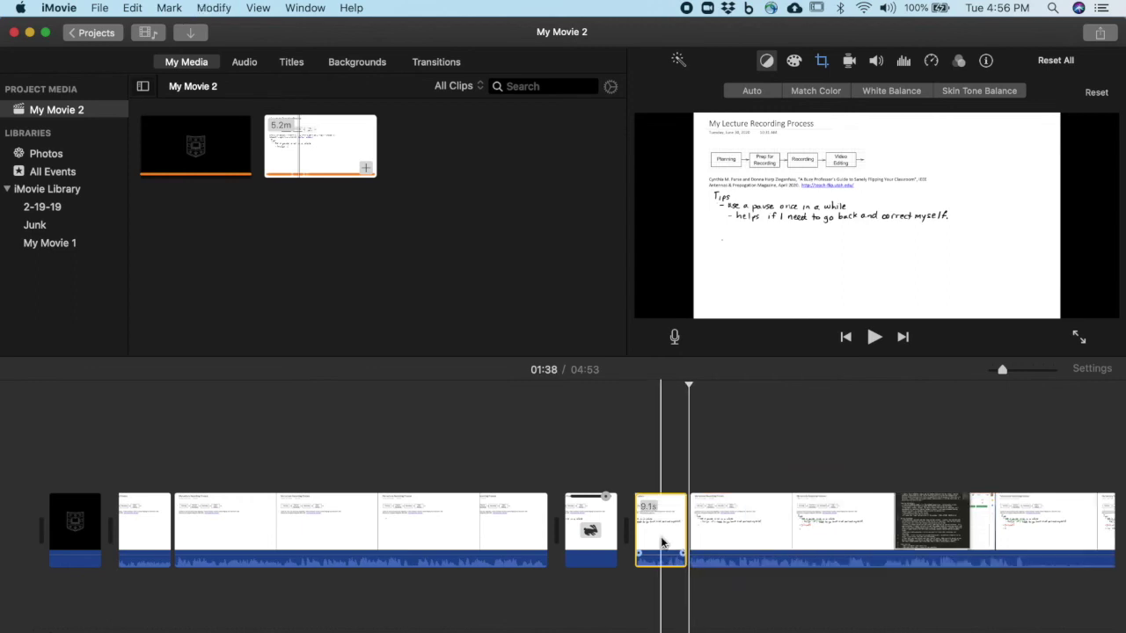
{"action": "key", "text": "Delete"}
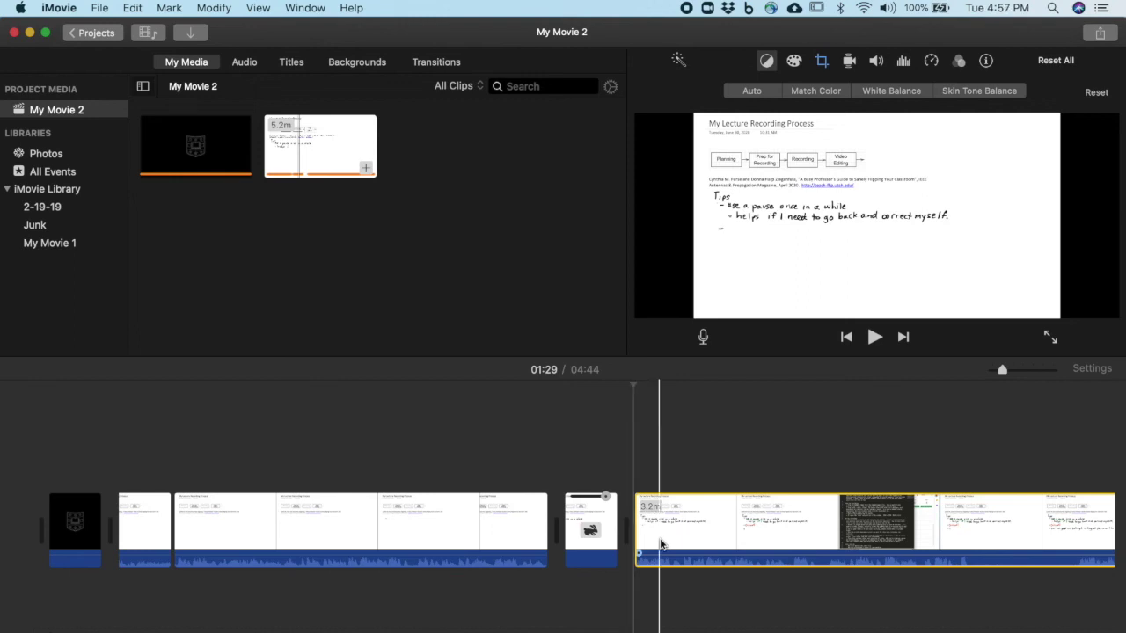
Play back the fast-forwarded clip, then open and close the Share options
{"action": "left_click", "coordinate": [590, 530]}
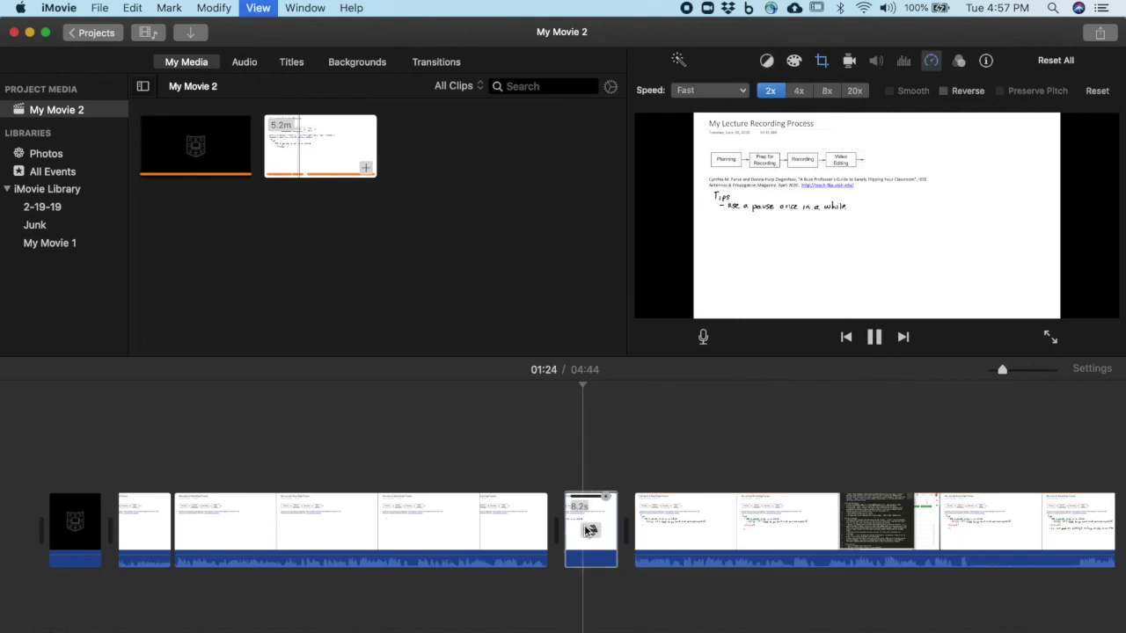
{"action": "key", "text": "space"}
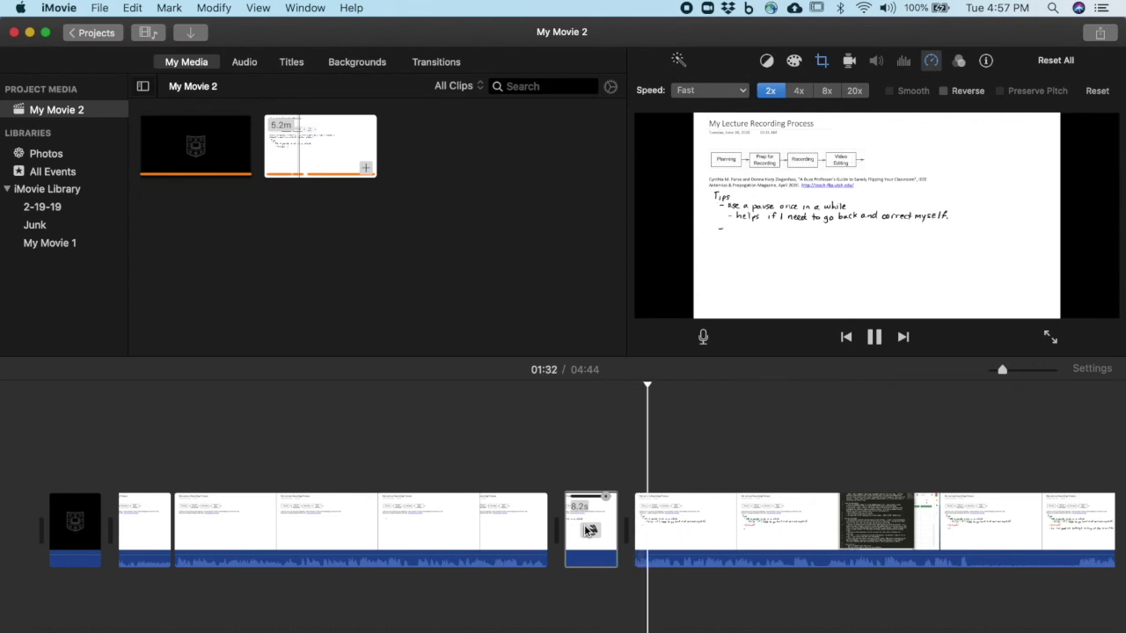
{"action": "key", "text": "space"}
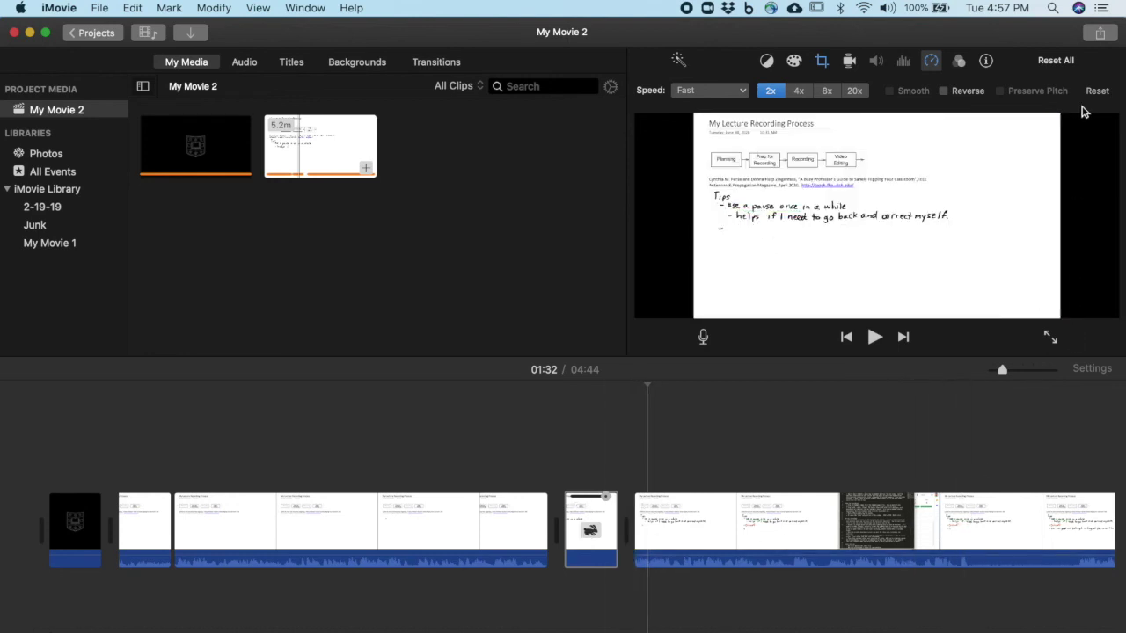
{"action": "left_click", "coordinate": [1101, 35]}
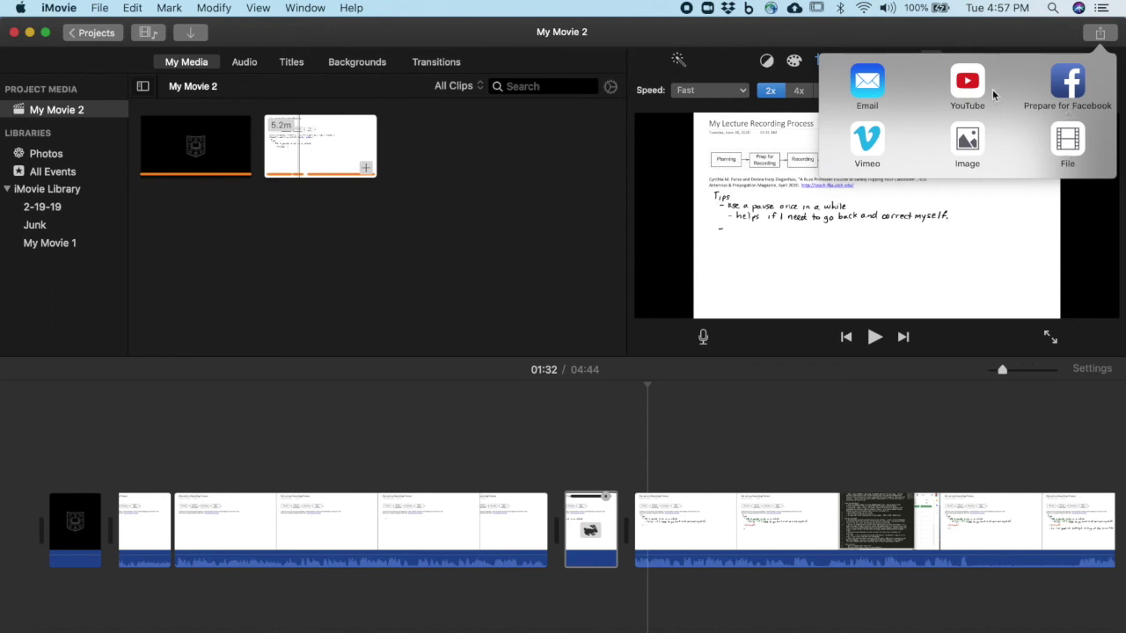
{"action": "left_click", "coordinate": [1099, 37]}
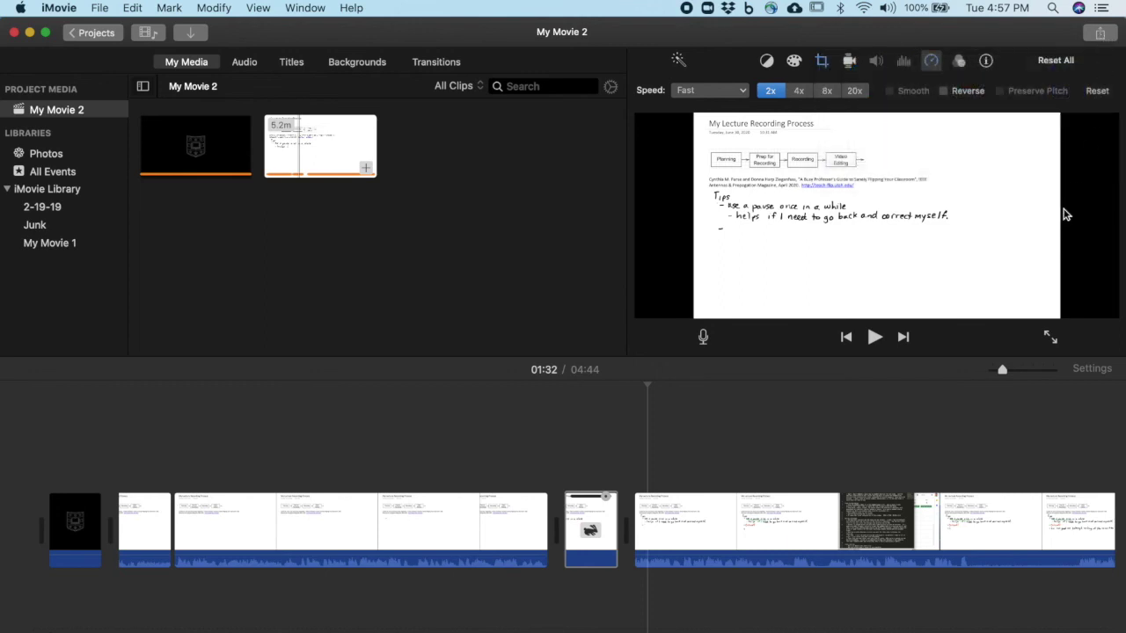